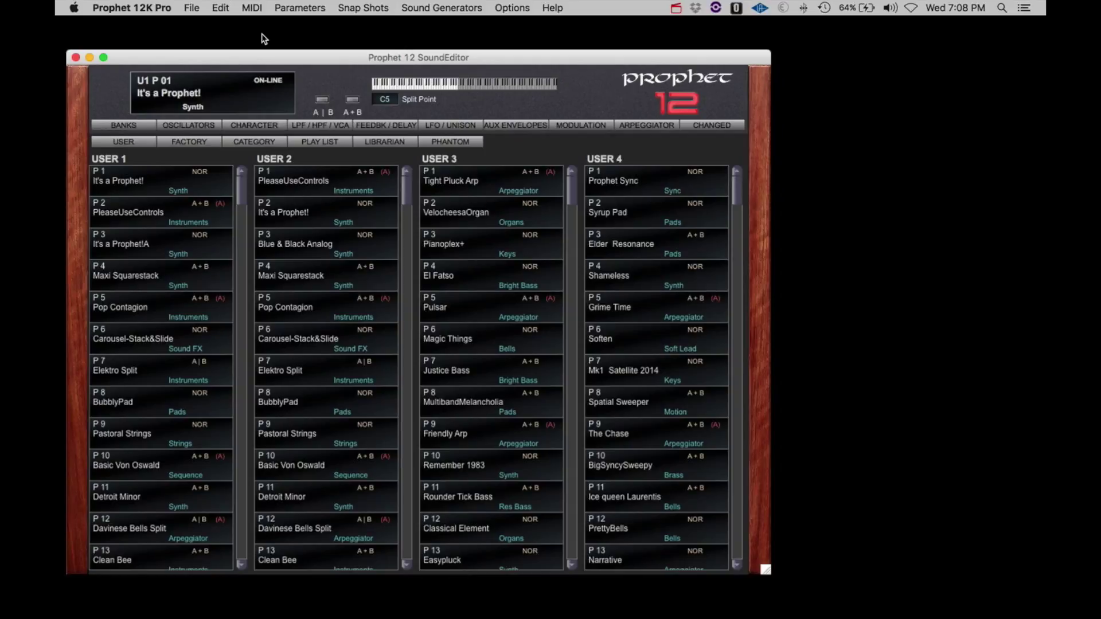
Step: Save all Prophet 12 data as a file named My P12 in the P12 folder
left_click(154, 9)
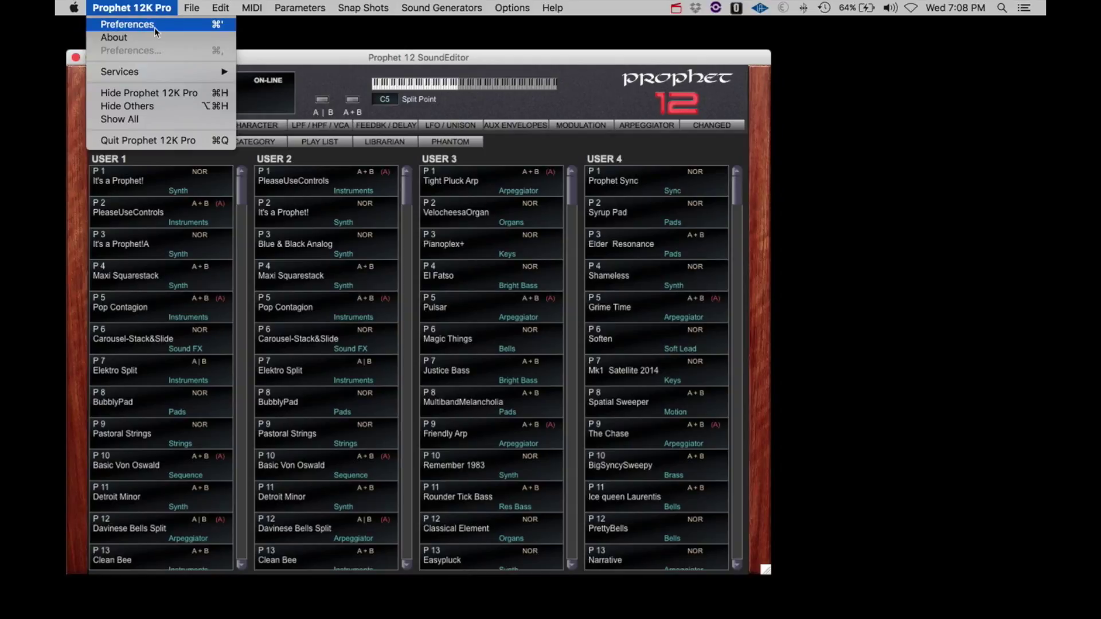
mouse_move(193, 8)
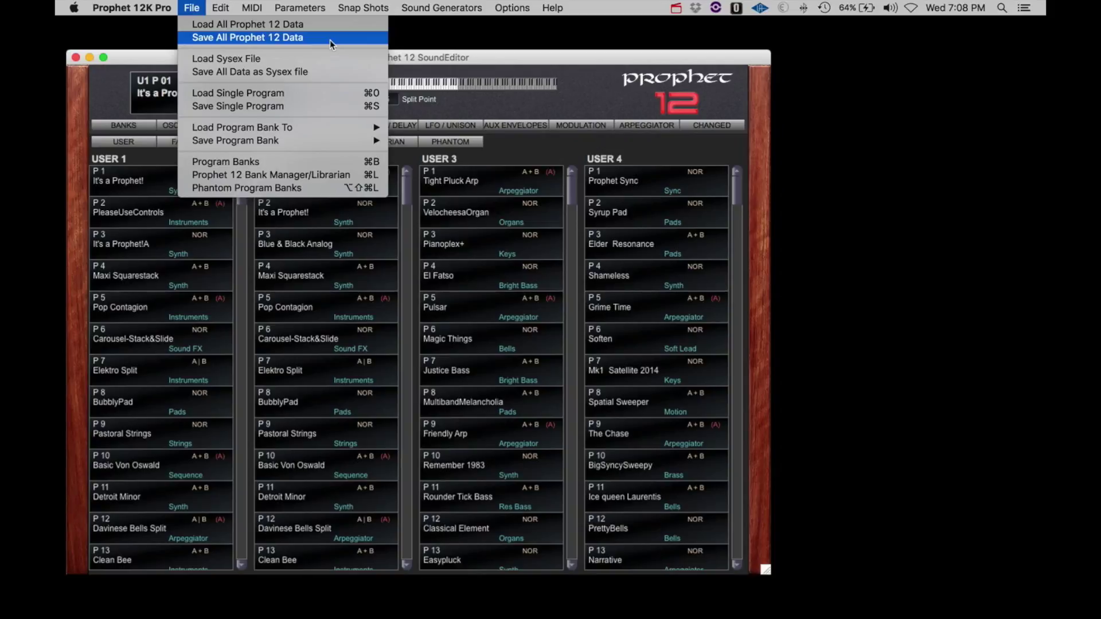
left_click(250, 38)
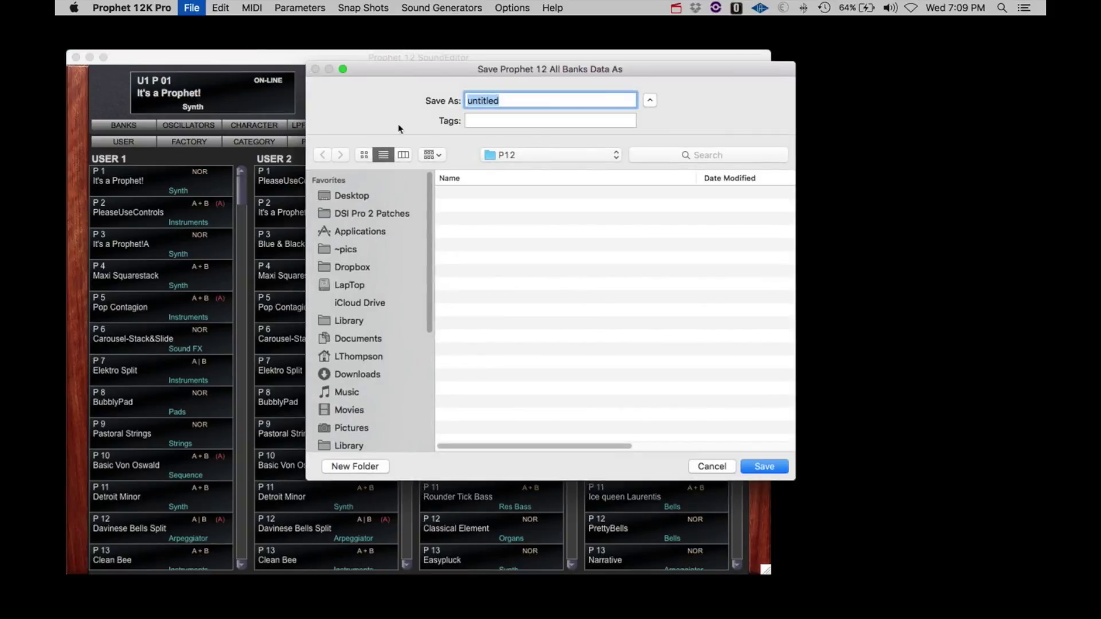
type("My P12")
left_click(762, 468)
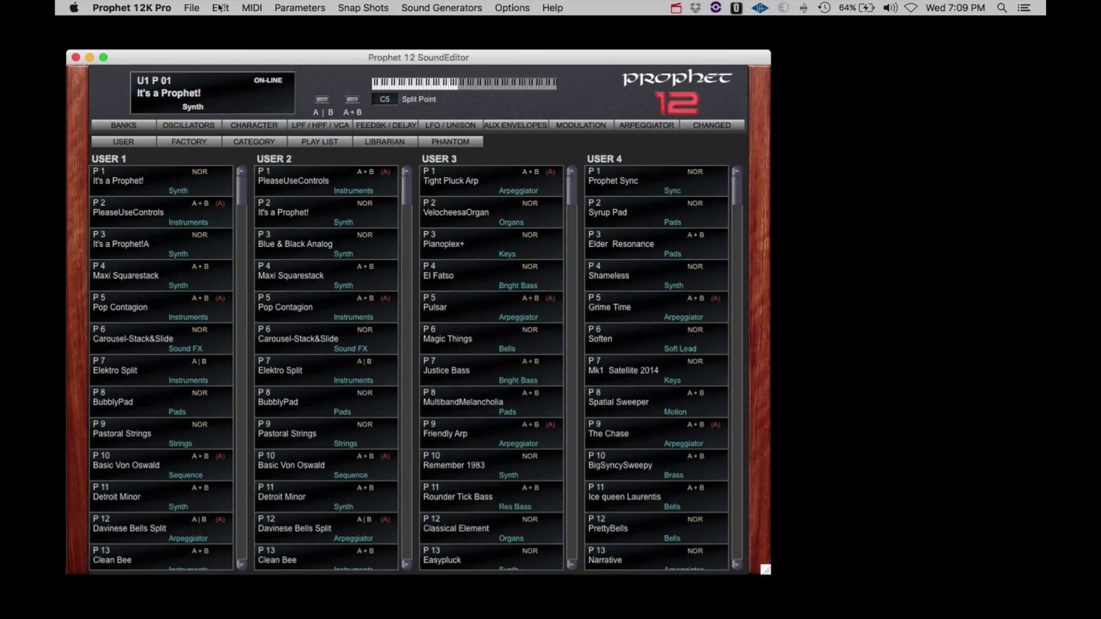
Step: Load all Prophet 12 data from the My P12.p_12 file in the P12 folder
left_click(195, 7)
left_click(194, 20)
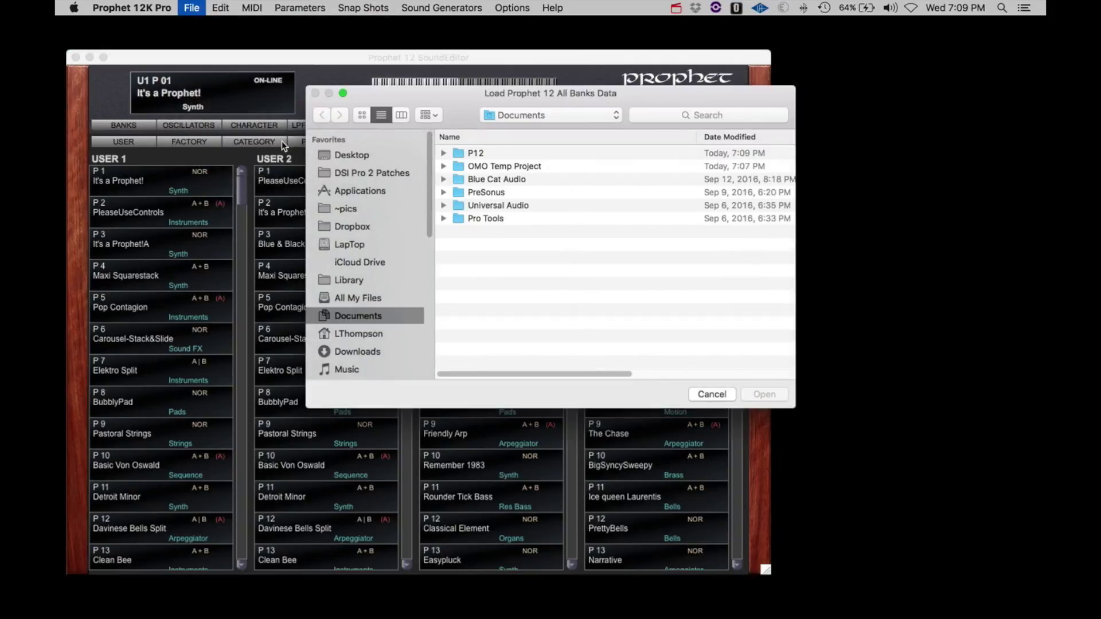
double_click(459, 152)
left_click(460, 152)
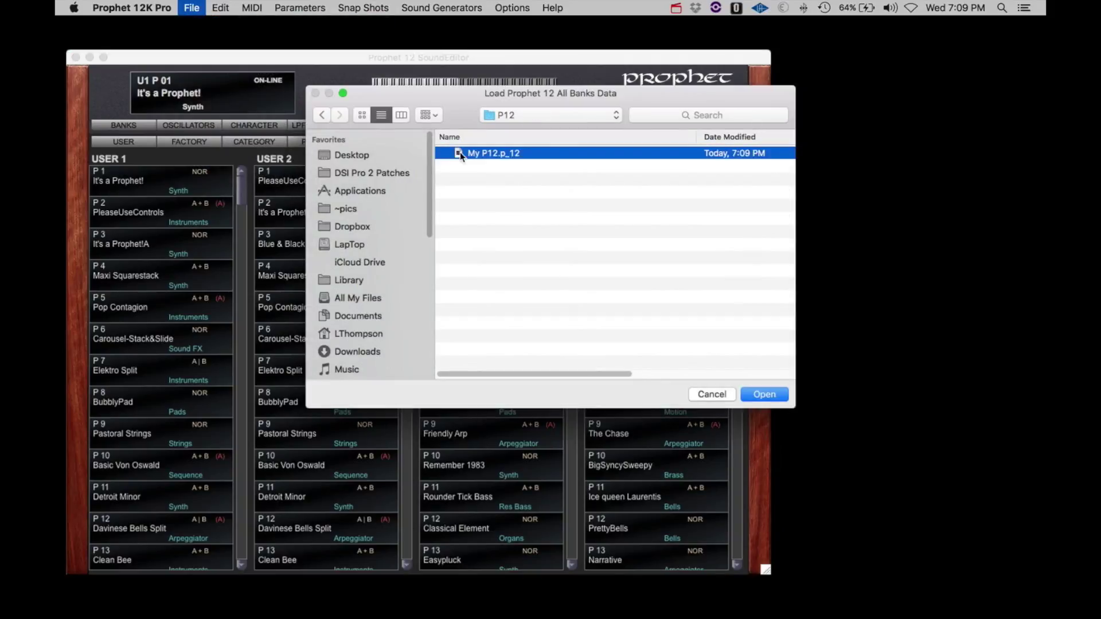
left_click(763, 393)
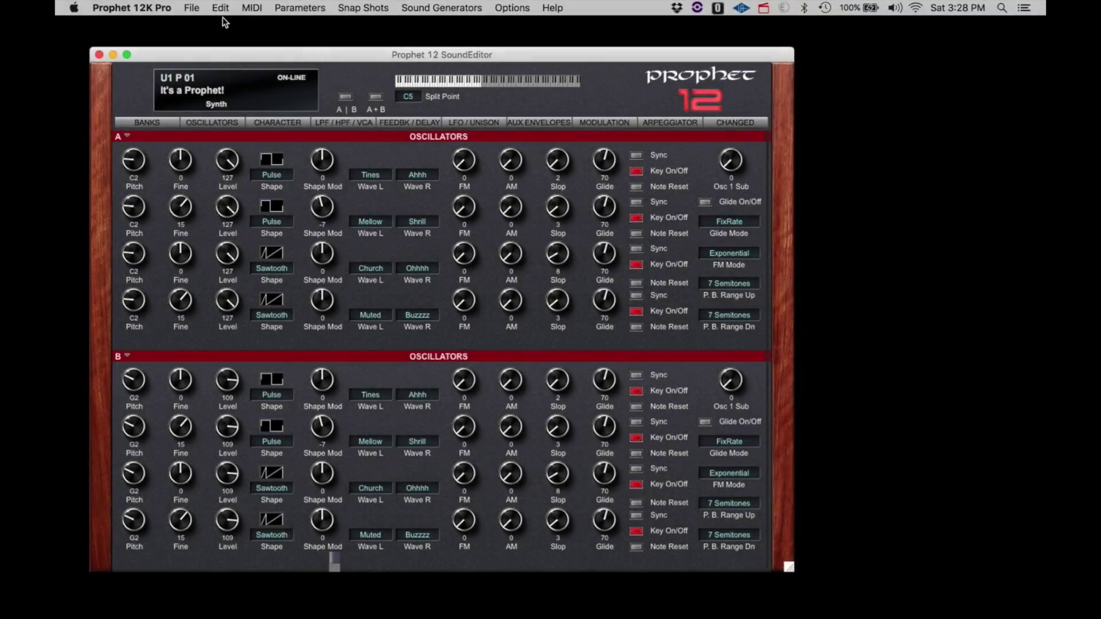
Step: Load the raw sysex file My SysEx.syx from the P12 folder into the Bank Loader
left_click(192, 8)
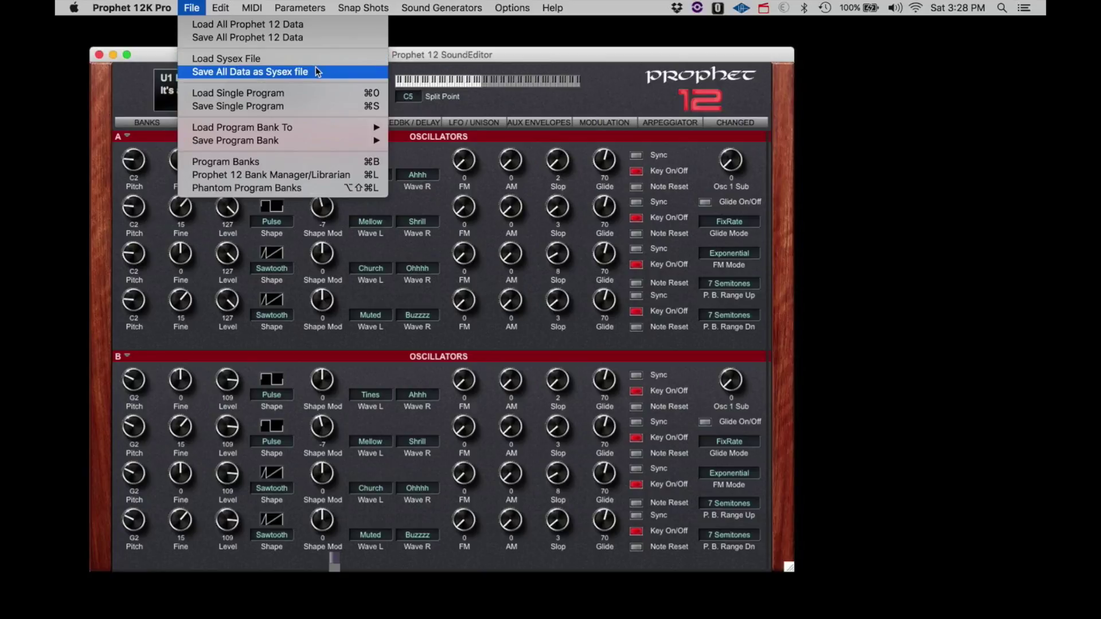
left_click(246, 59)
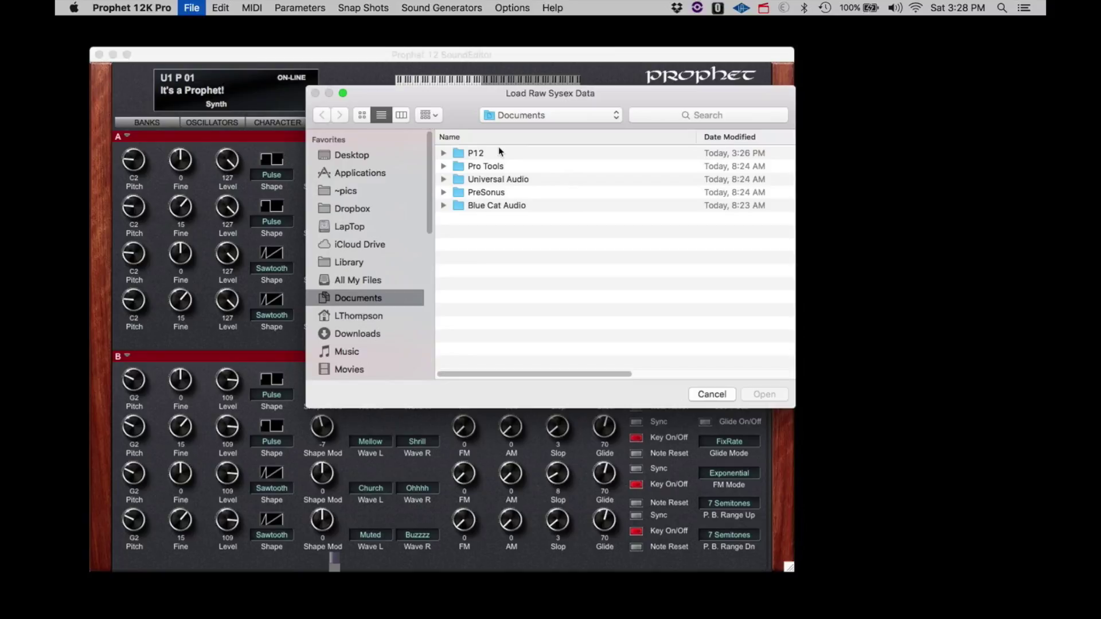
left_click(458, 153)
double_click(459, 154)
double_click(475, 155)
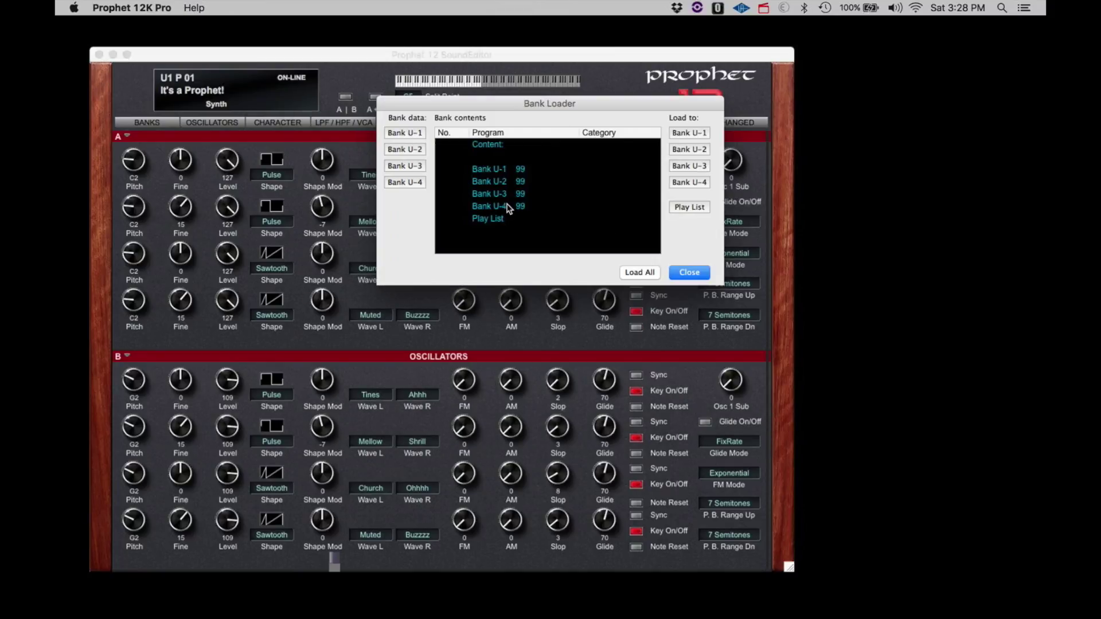
Step: Load all banks from the sysex file and transmit them to the synth with a 10 mS delay
left_click(647, 274)
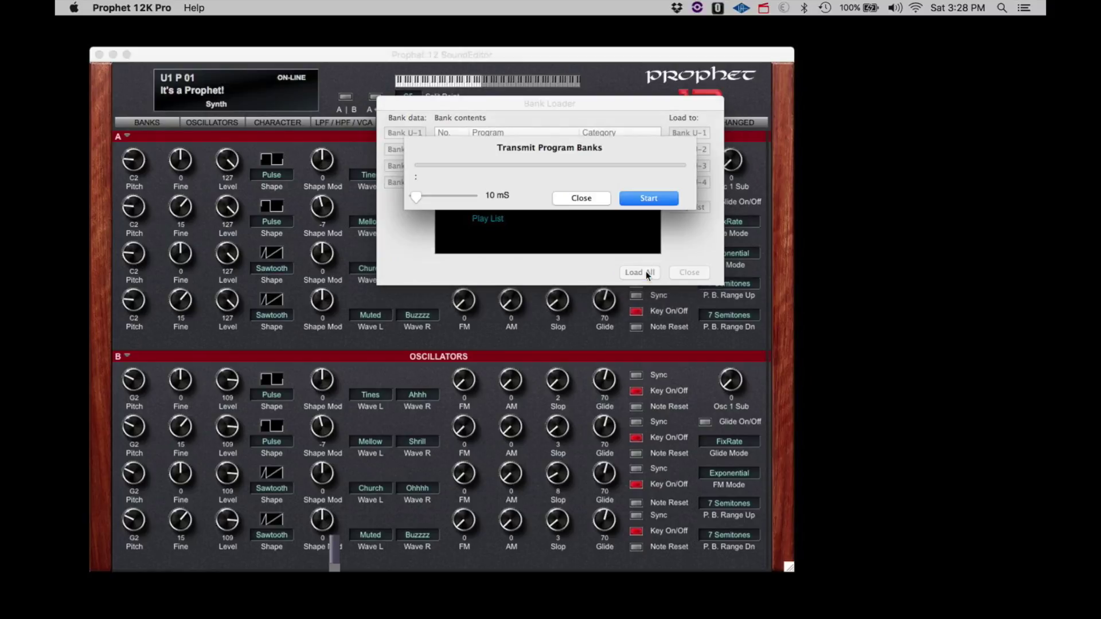
left_click(643, 197)
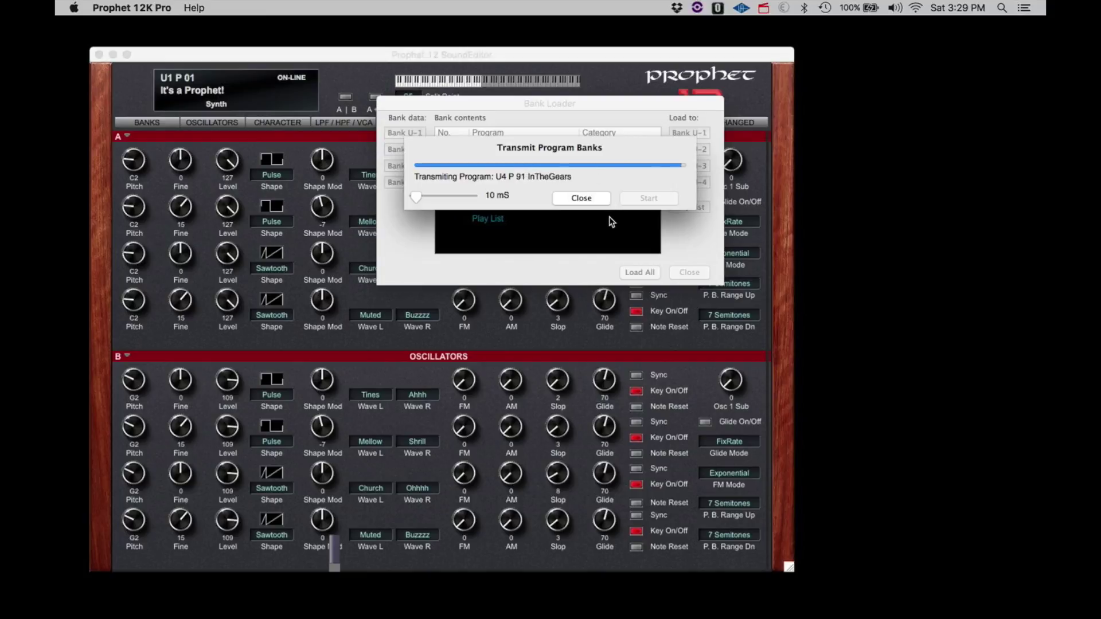
left_click(603, 200)
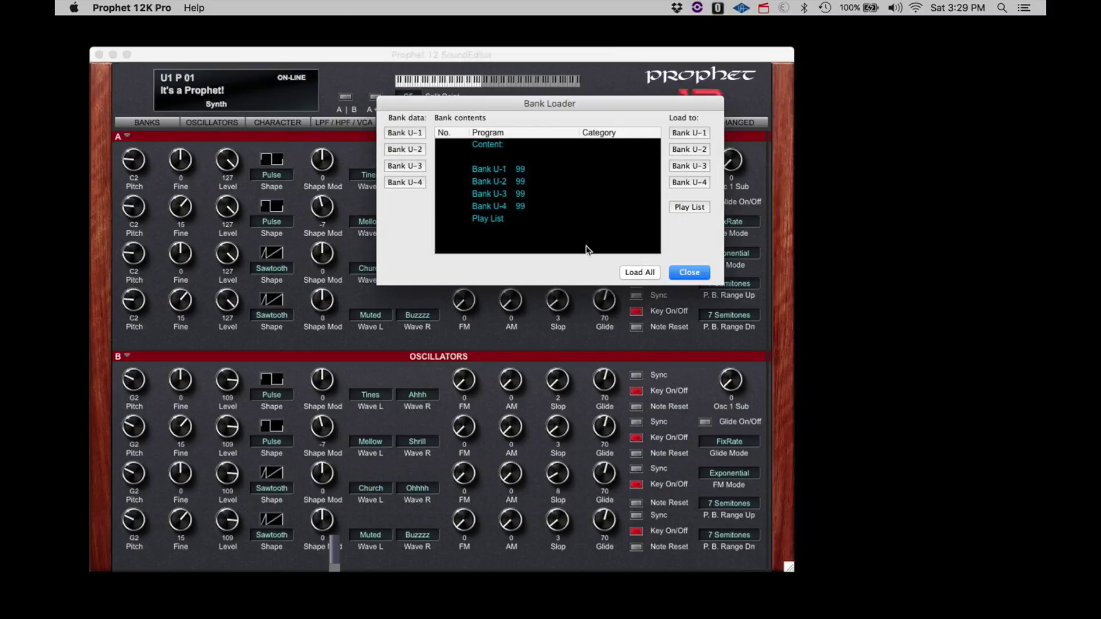
Step: Load the Bank U-1 data into Bank U-4, start its transmission, and close the Bank Loader
left_click(405, 133)
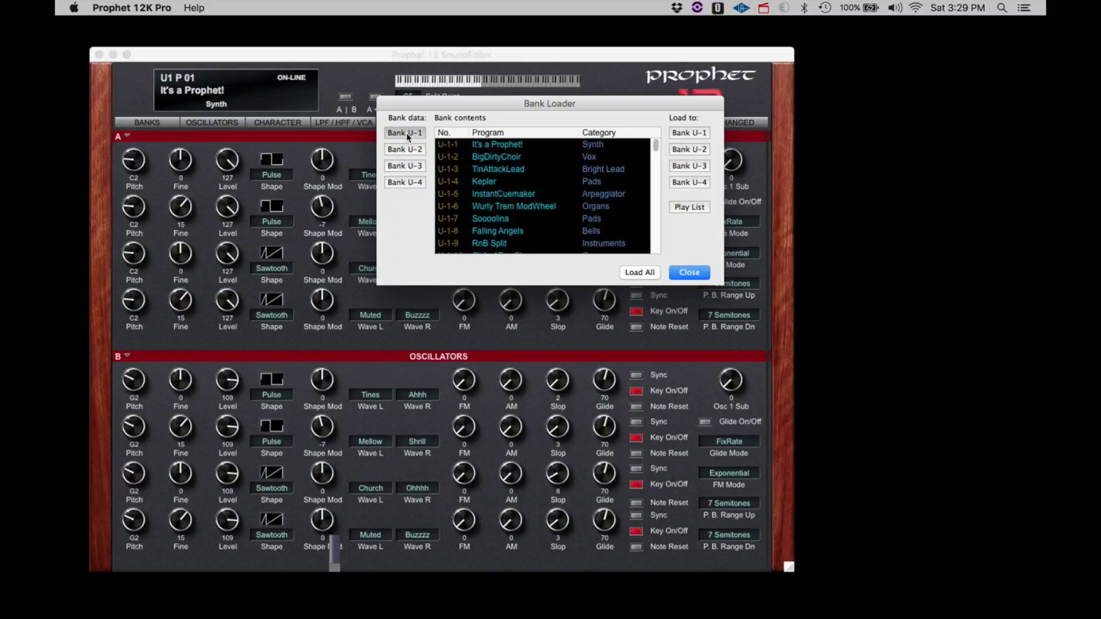
left_click(693, 183)
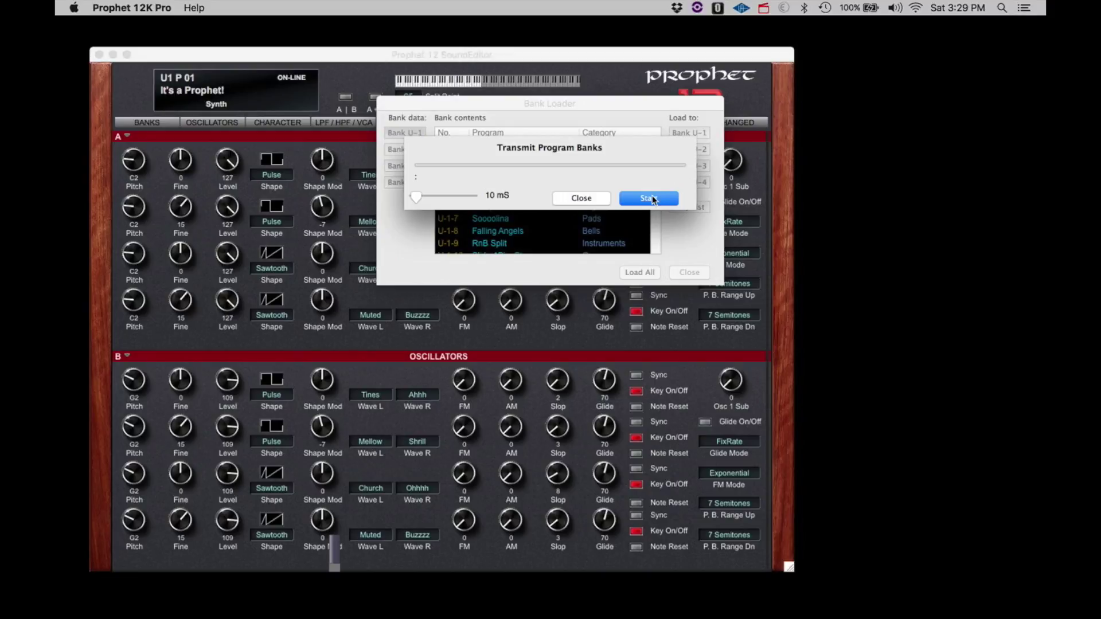
left_click(652, 199)
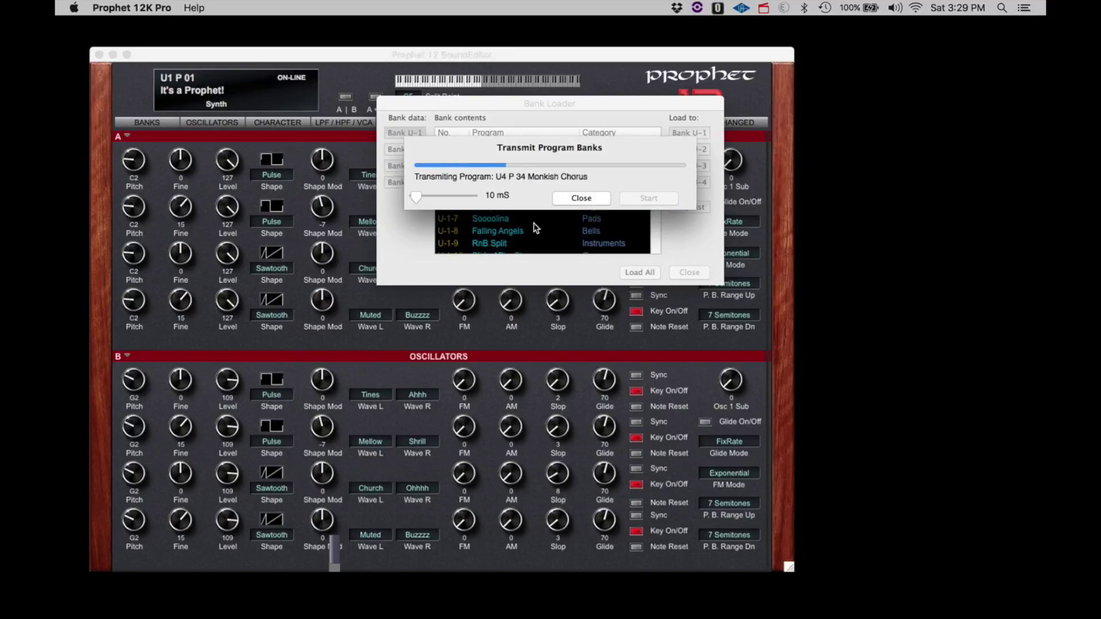
left_click(581, 198)
left_click(686, 273)
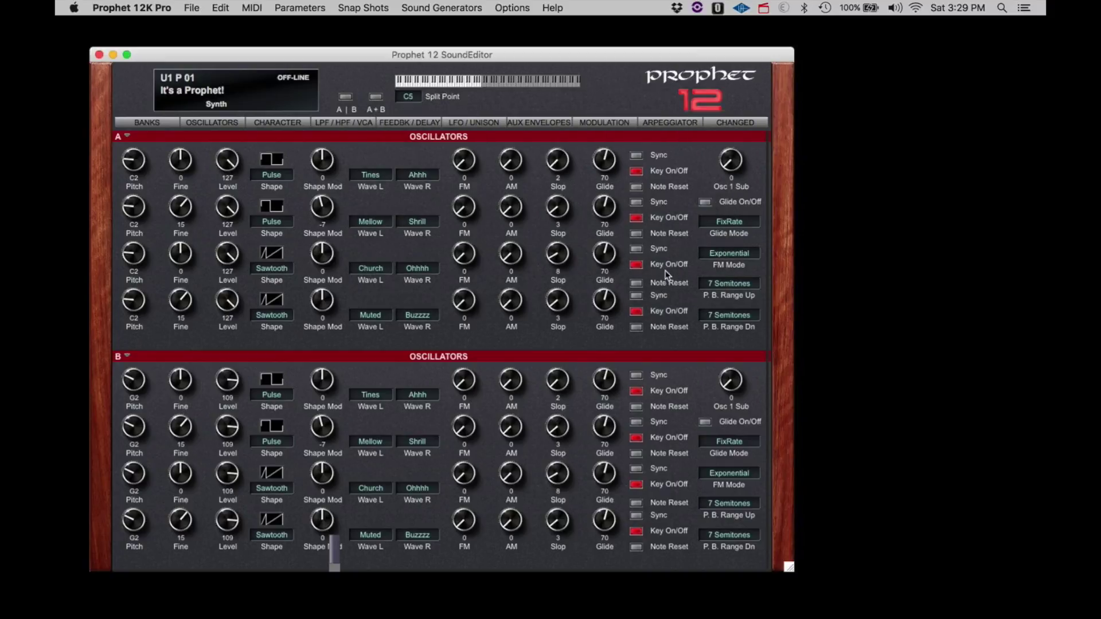
Step: Show the program banks and reopen My SysEx.syx from the P12 folder in the Bank Loader
left_click(147, 123)
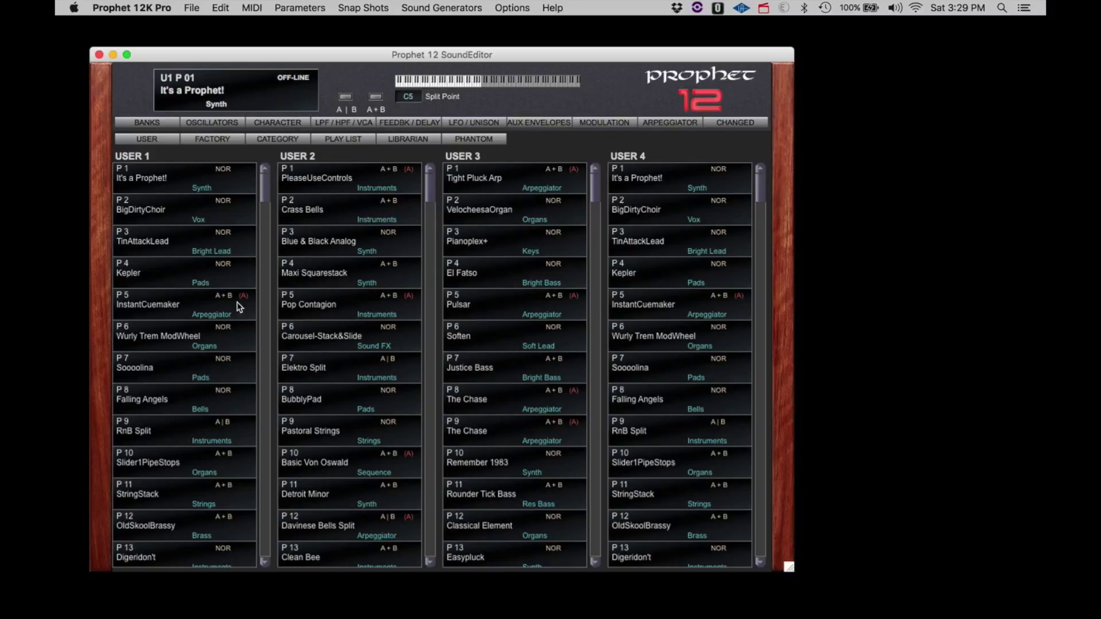
left_click(191, 8)
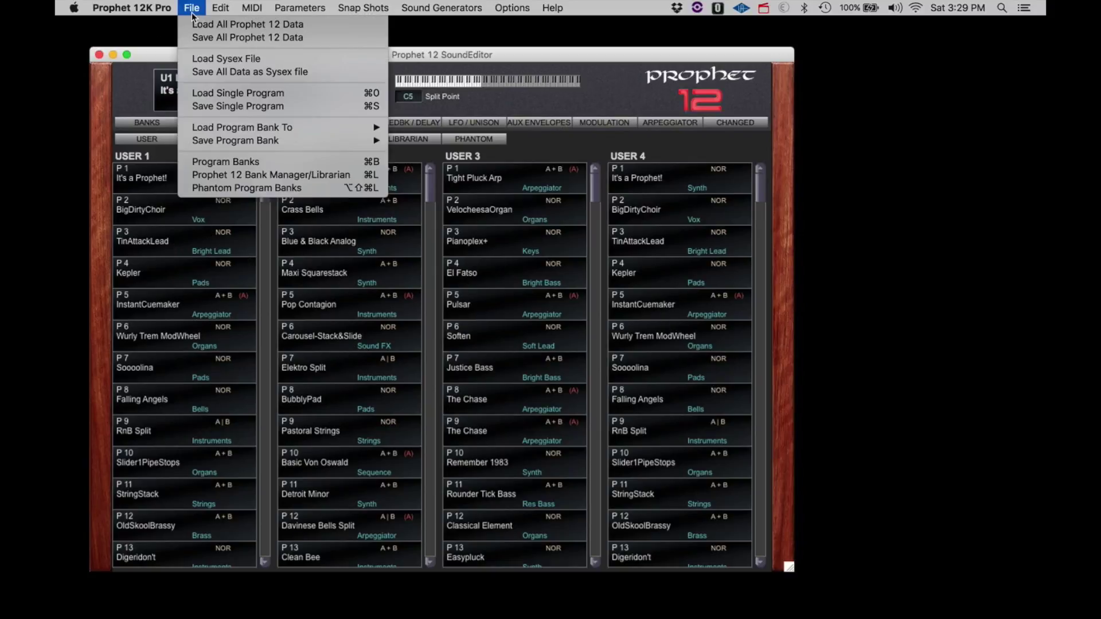
left_click(201, 63)
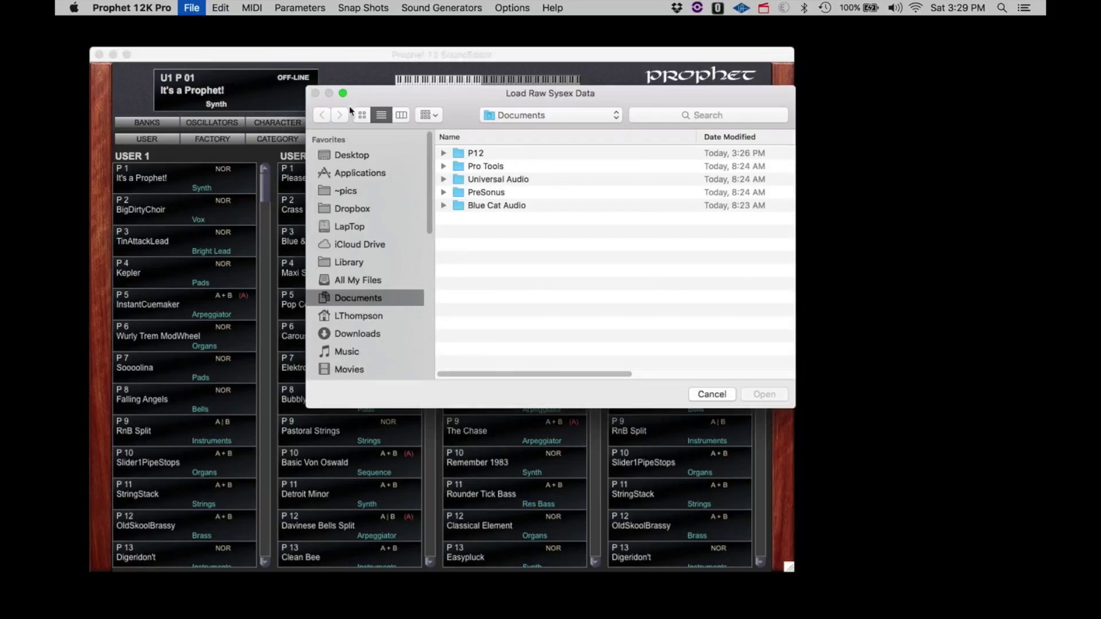
double_click(459, 154)
left_click(459, 155)
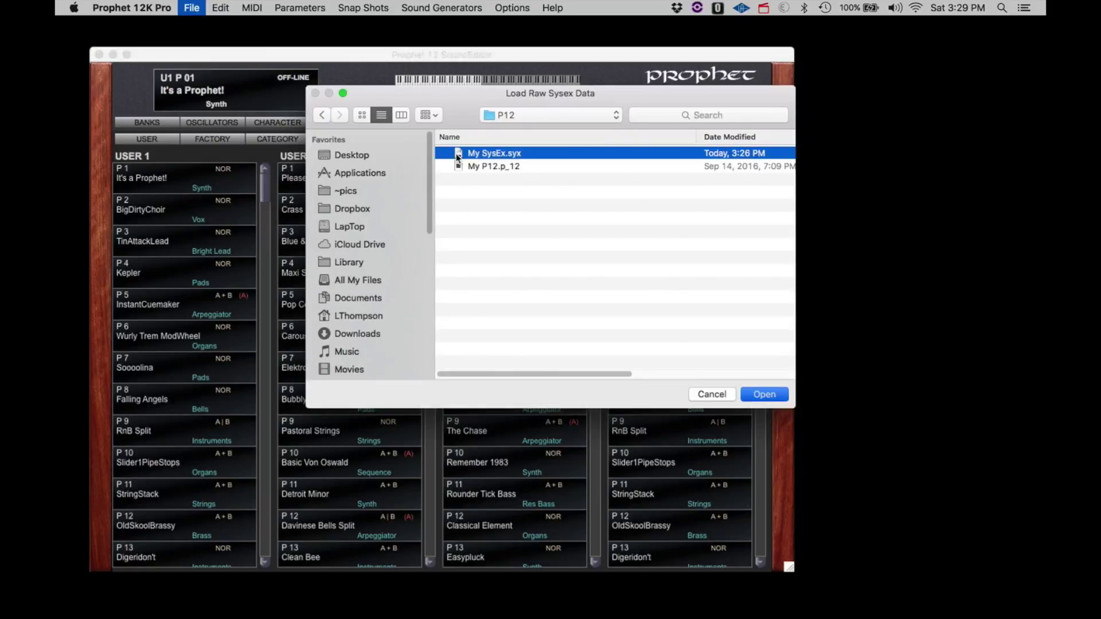
double_click(459, 153)
Step: Load the Bank U-4 data back into Bank U-4 and transmit it with a 10 mS delay
left_click(410, 184)
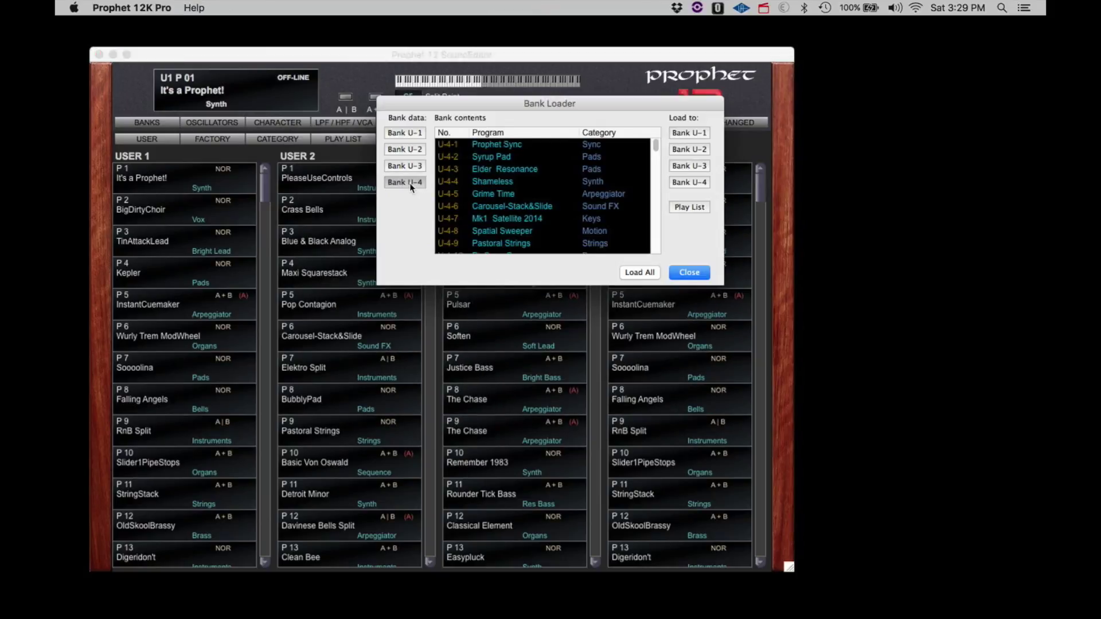
left_click(690, 183)
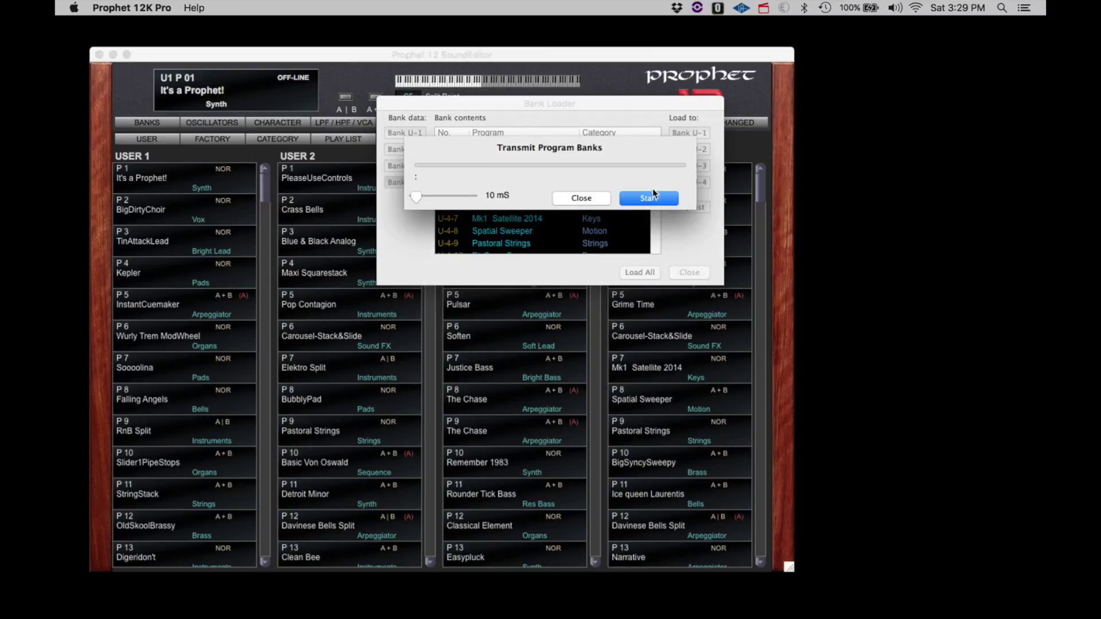
left_click(653, 197)
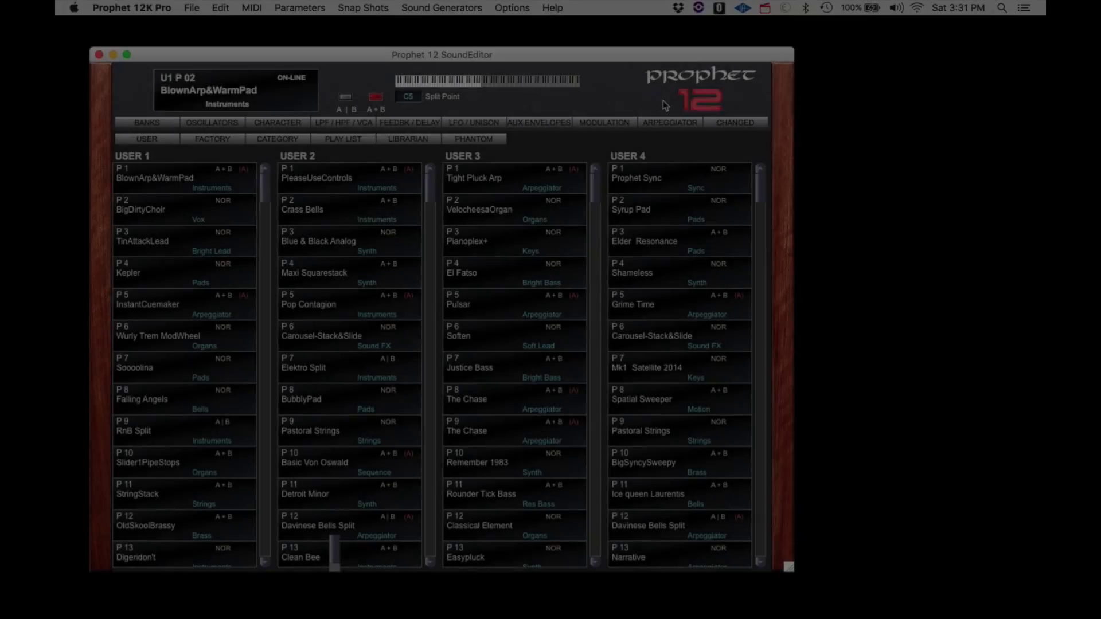
Step: Examine the commands for saving and loading single programs and program banks, and for receiving and transmitting banks over MIDI
left_click(189, 8)
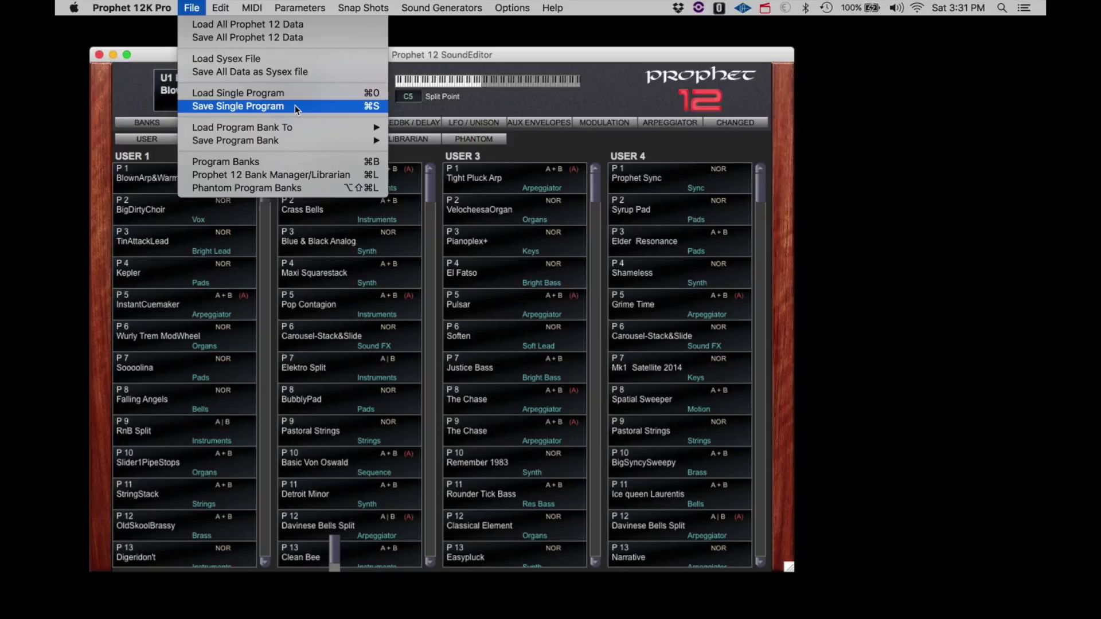
mouse_move(221, 6)
mouse_move(219, 140)
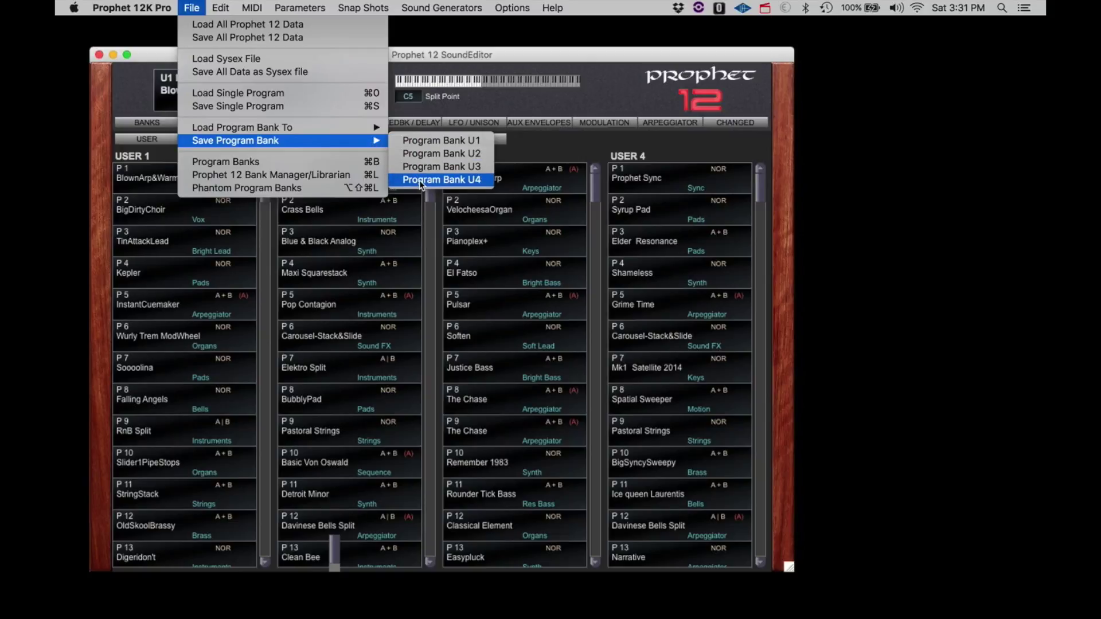
mouse_move(343, 126)
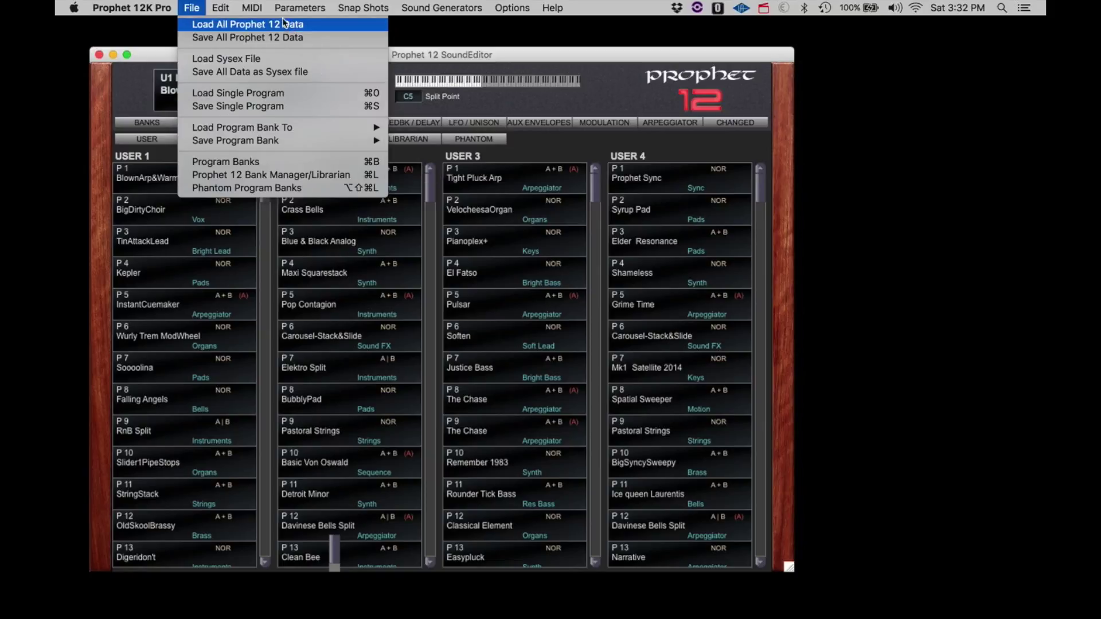
mouse_move(257, 4)
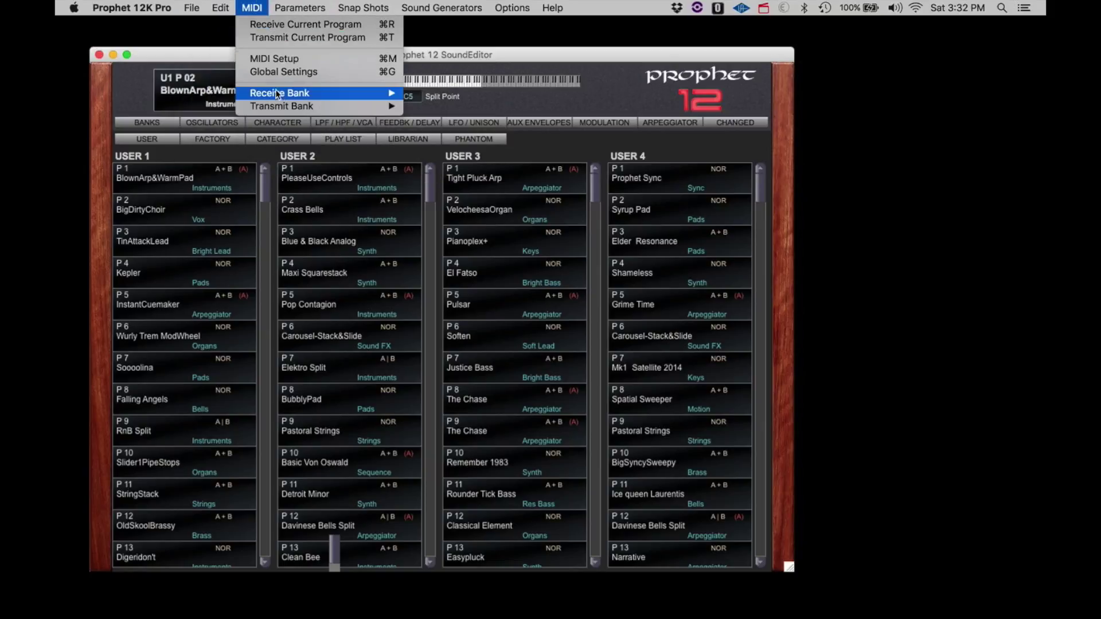
mouse_move(283, 109)
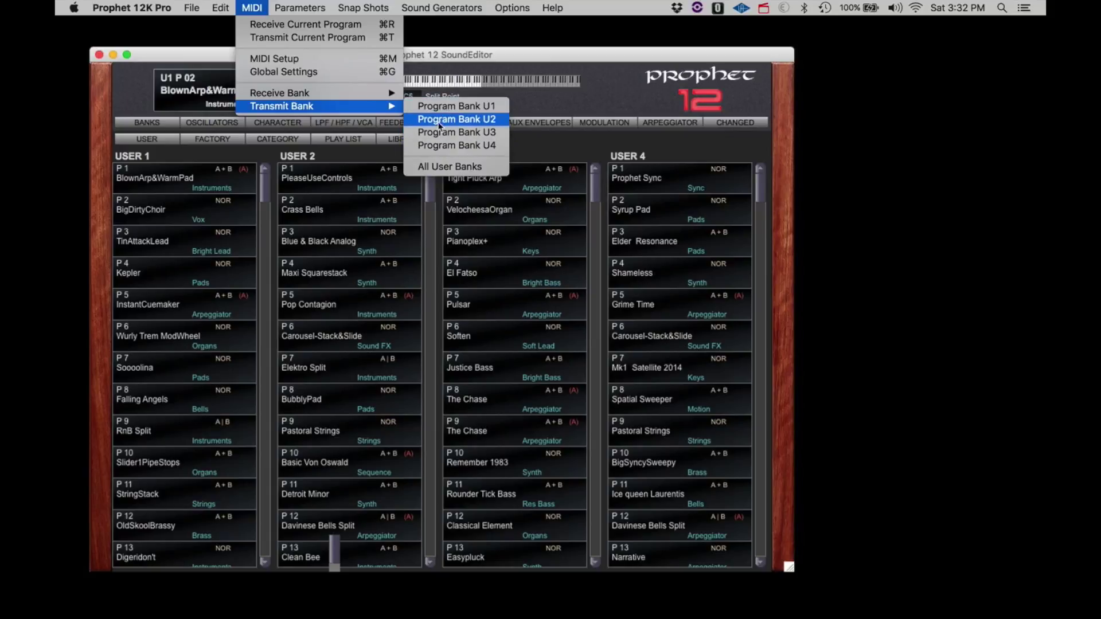
left_click(450, 166)
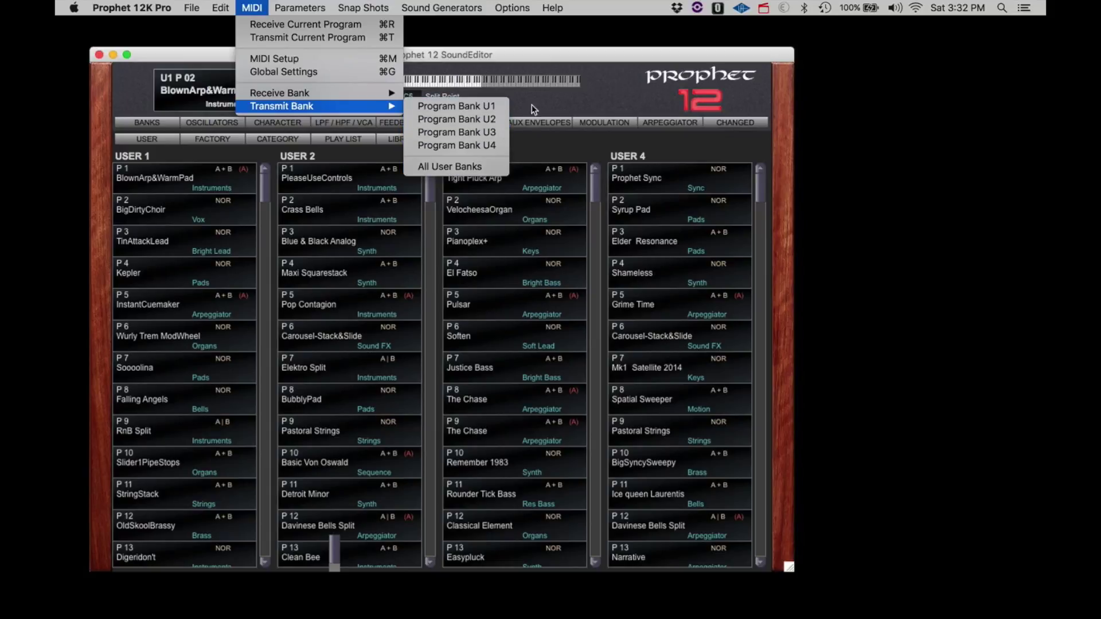
left_click(192, 8)
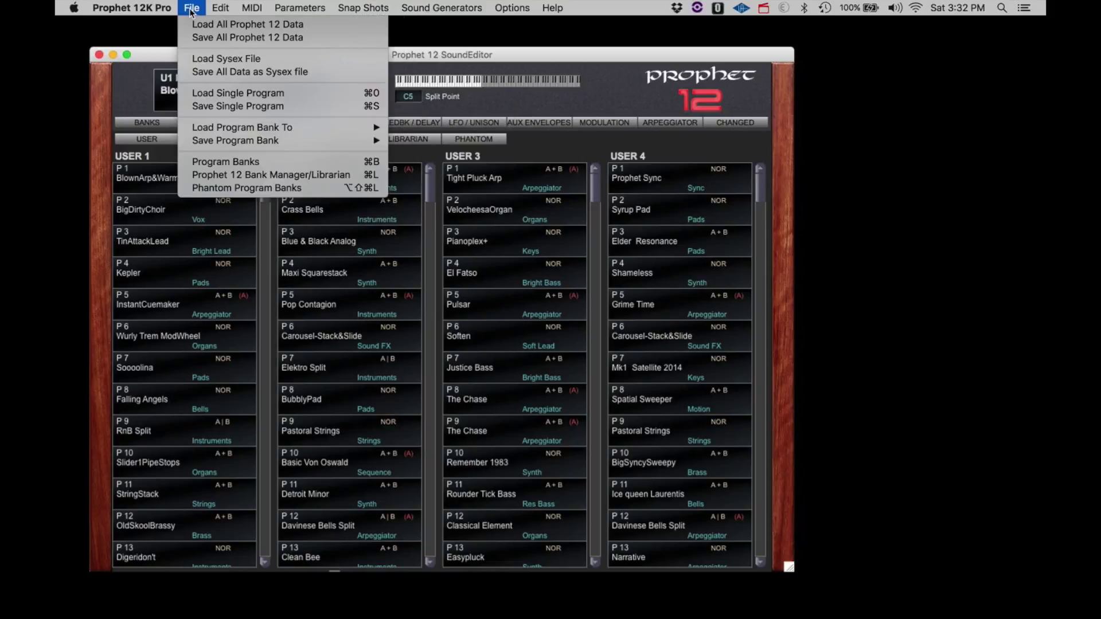
left_click(216, 185)
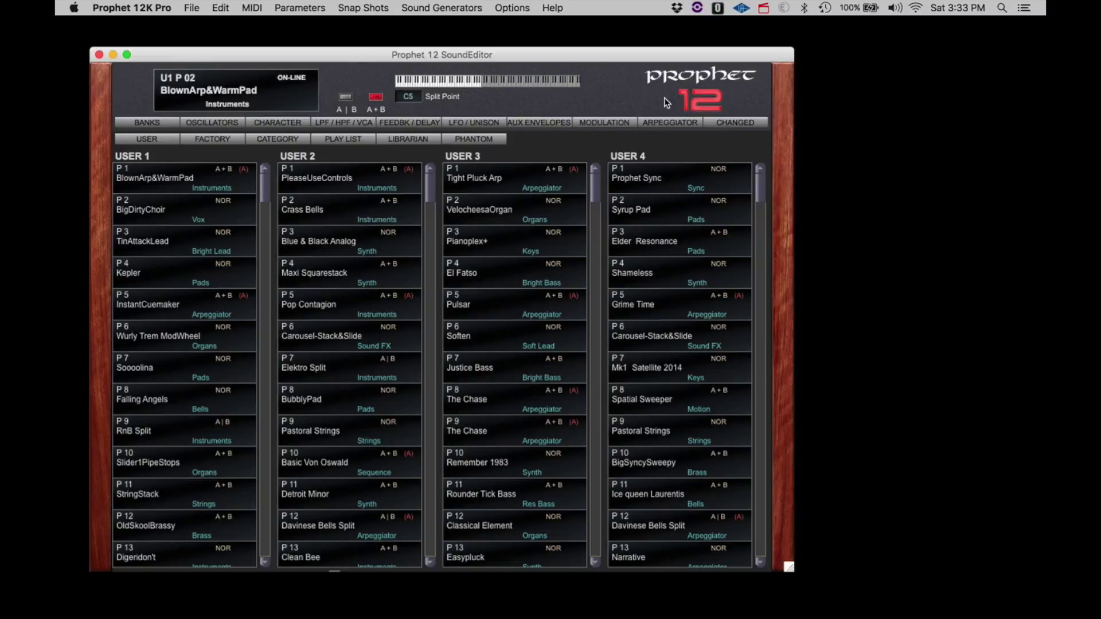
Step: Open the Phantom Program Banks window and reposition it partly beside the main editor
left_click(192, 7)
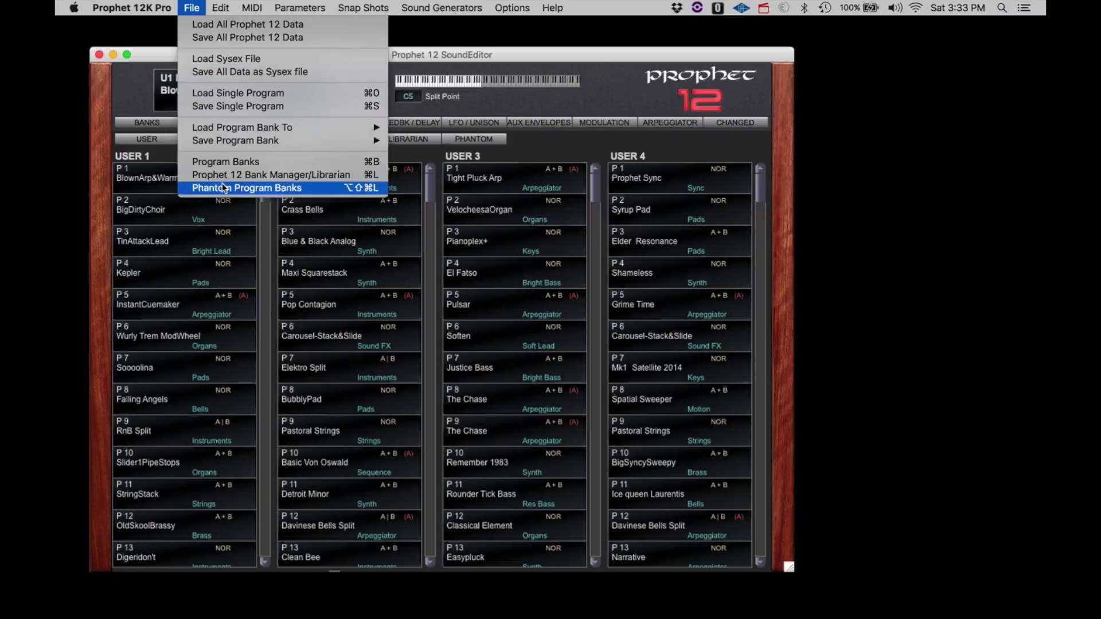
left_click(122, 119)
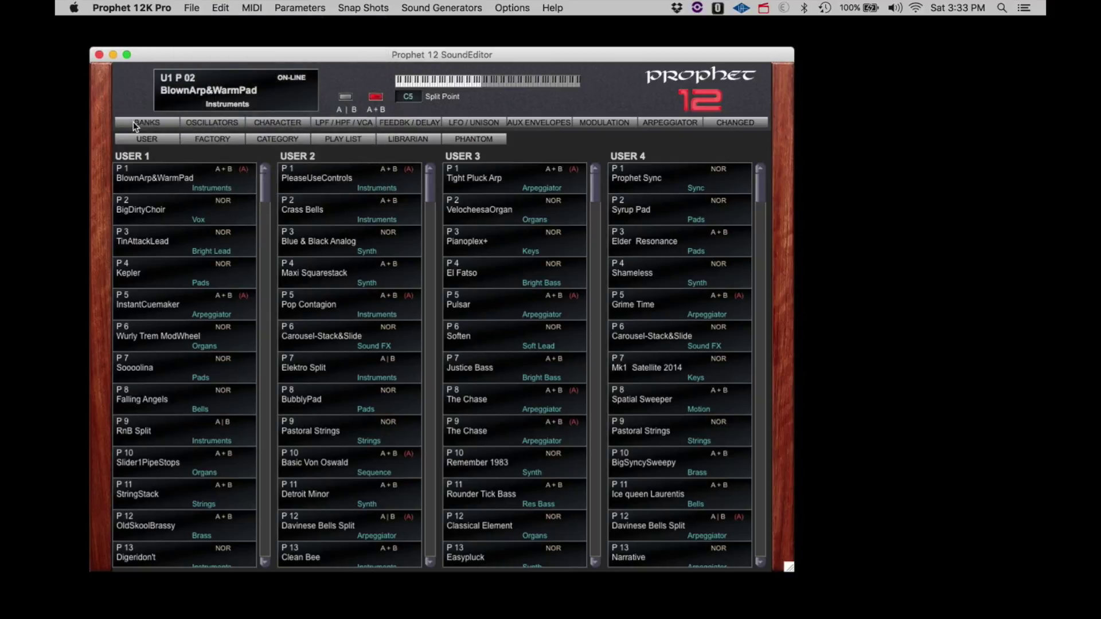
left_click(463, 139)
left_click_drag(767, 47, 760, 74)
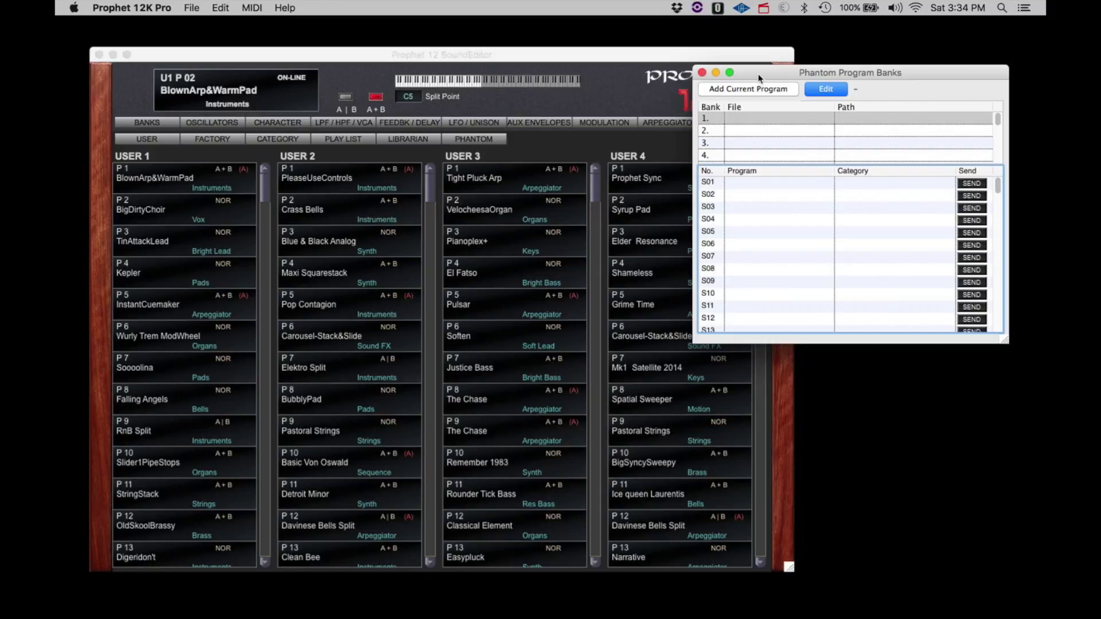
Step: Add the current program It's a Prophet! from User 1 P 1 to slot S01 of phantom bank 1
left_click_drag(758, 74, 787, 67)
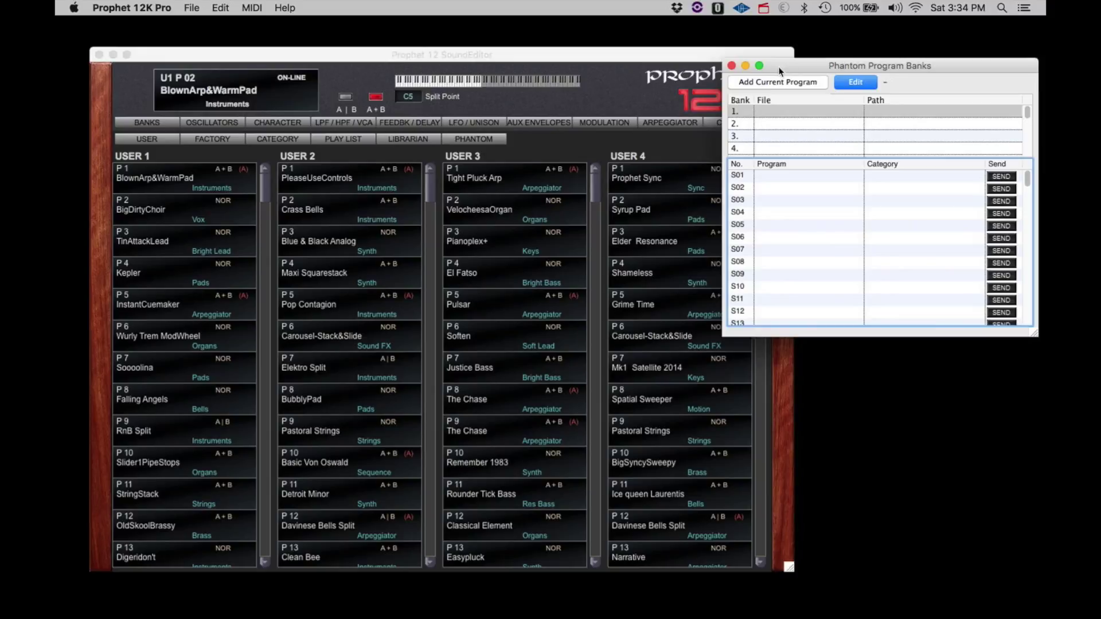
left_click(774, 112)
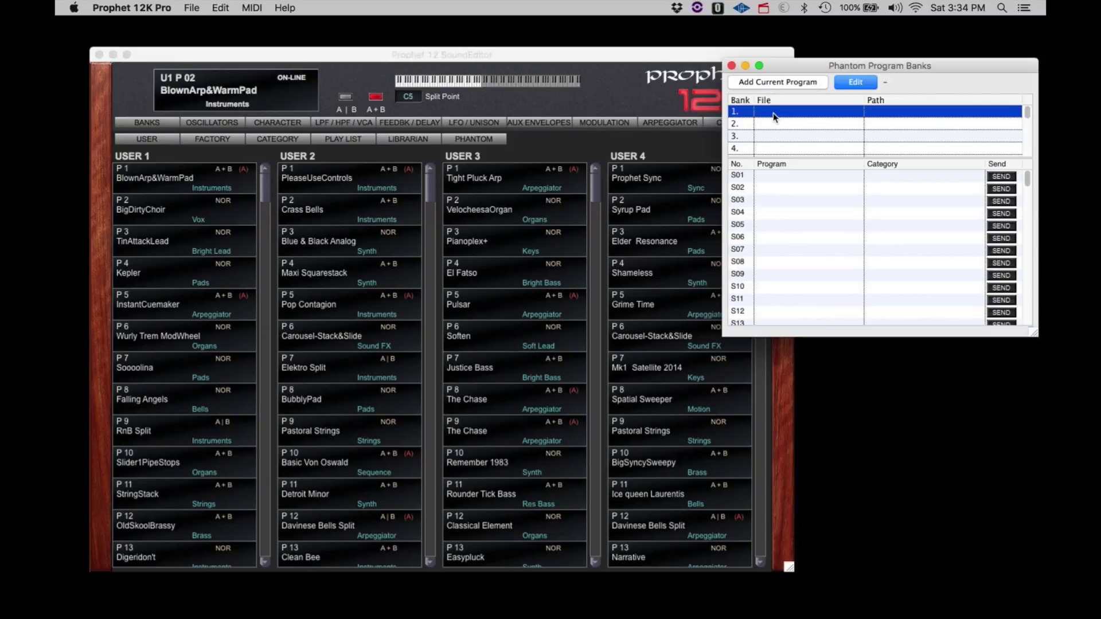
left_click(176, 178)
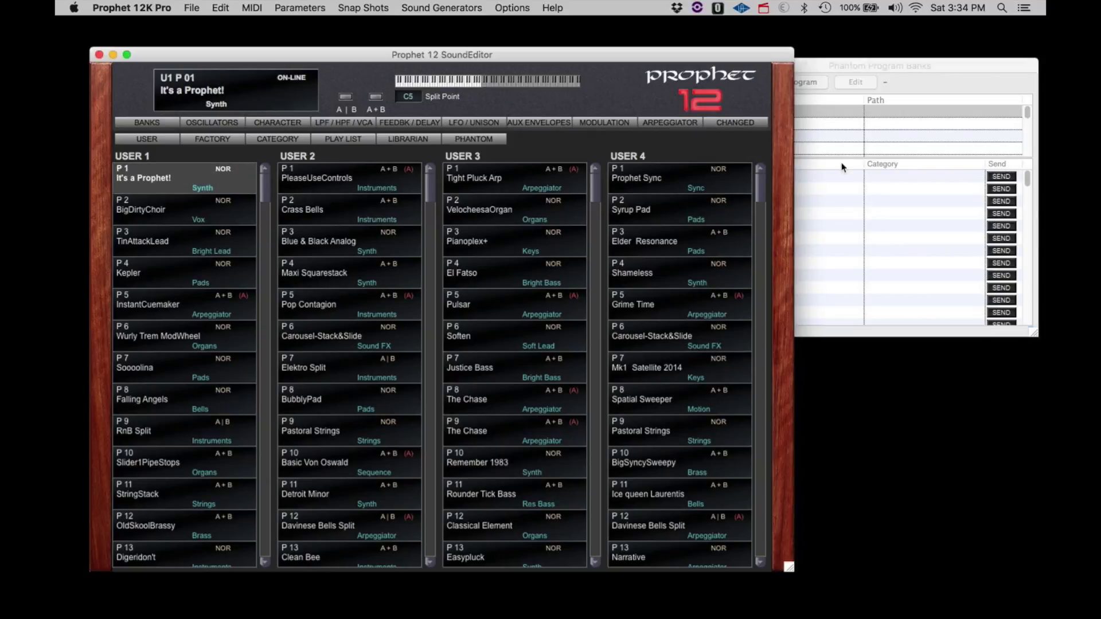
left_click(910, 66)
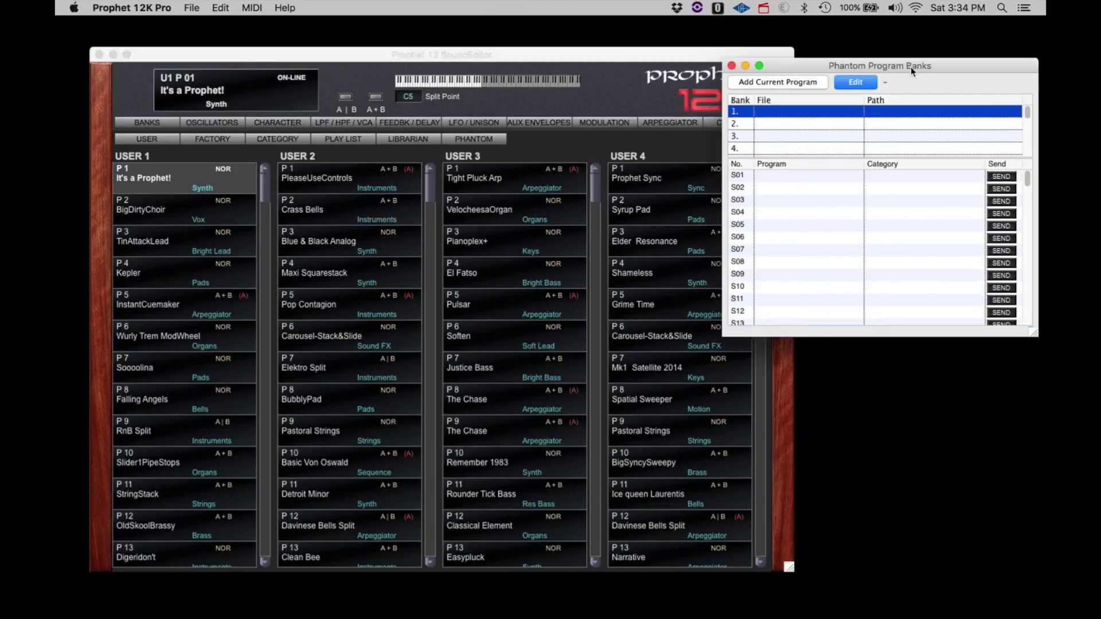
left_click(777, 176)
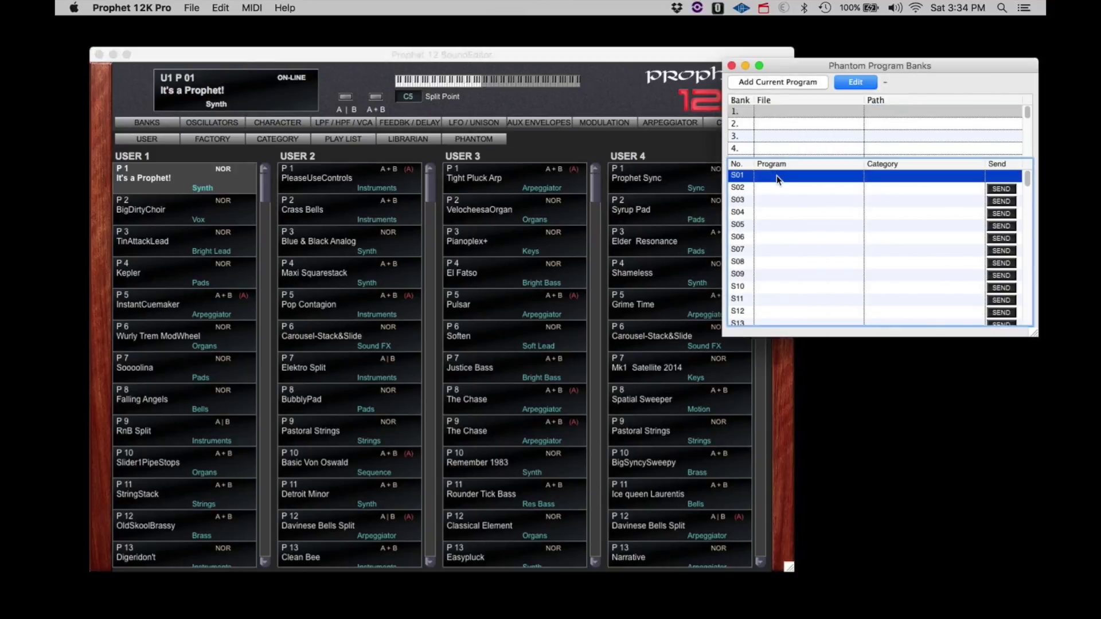
left_click(776, 83)
Step: Save the phantom bank as My Bank.p12b in the P12 folder
left_click(194, 8)
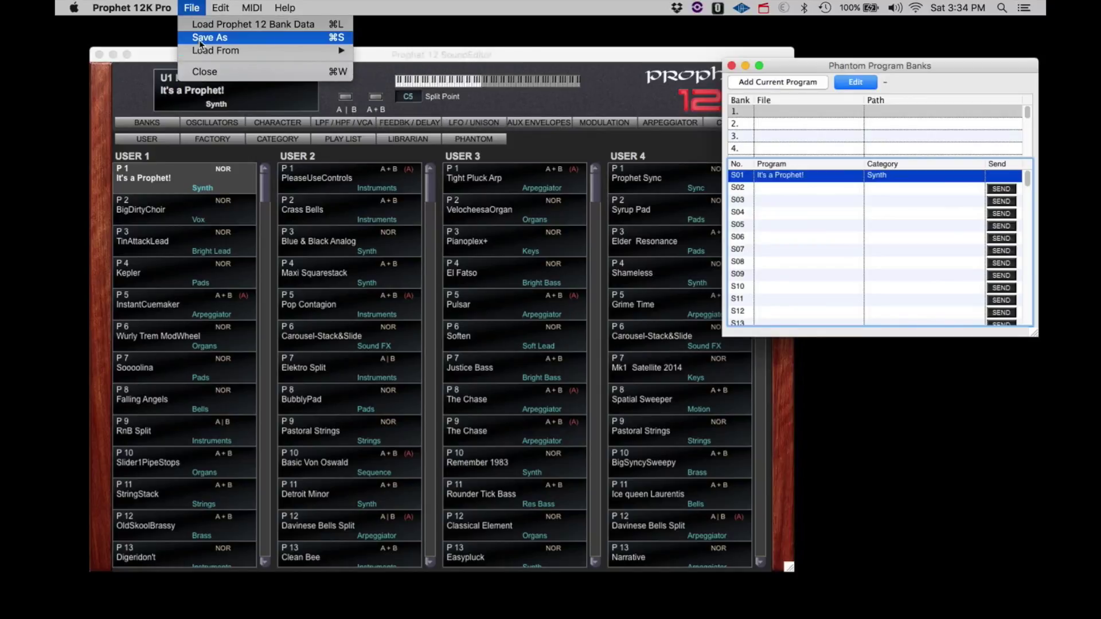
left_click(198, 40)
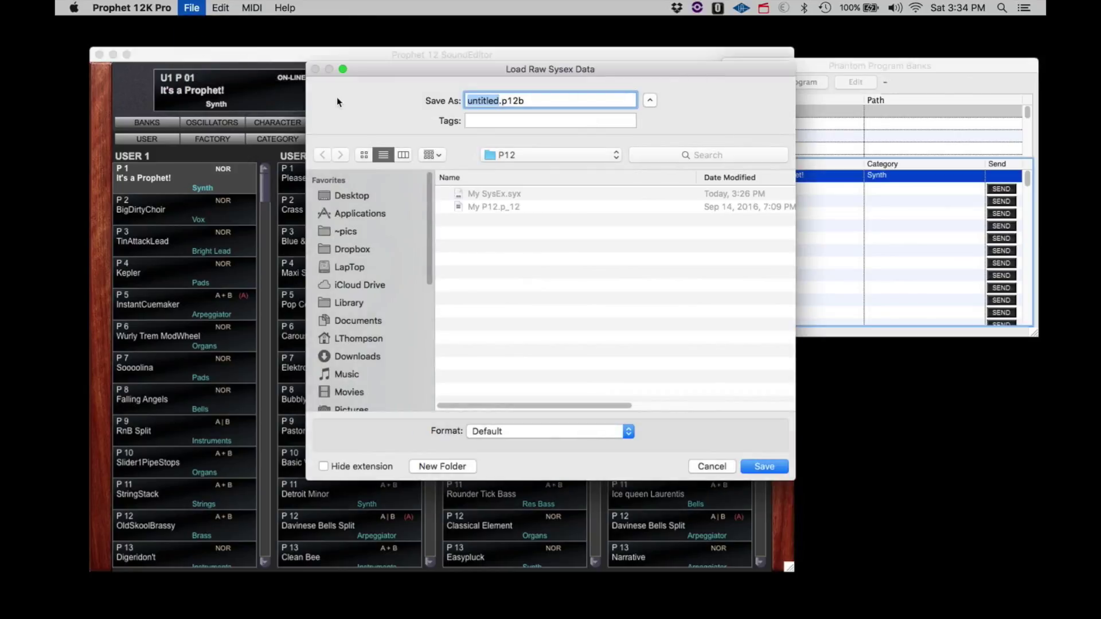
type("My Bank")
left_click(773, 467)
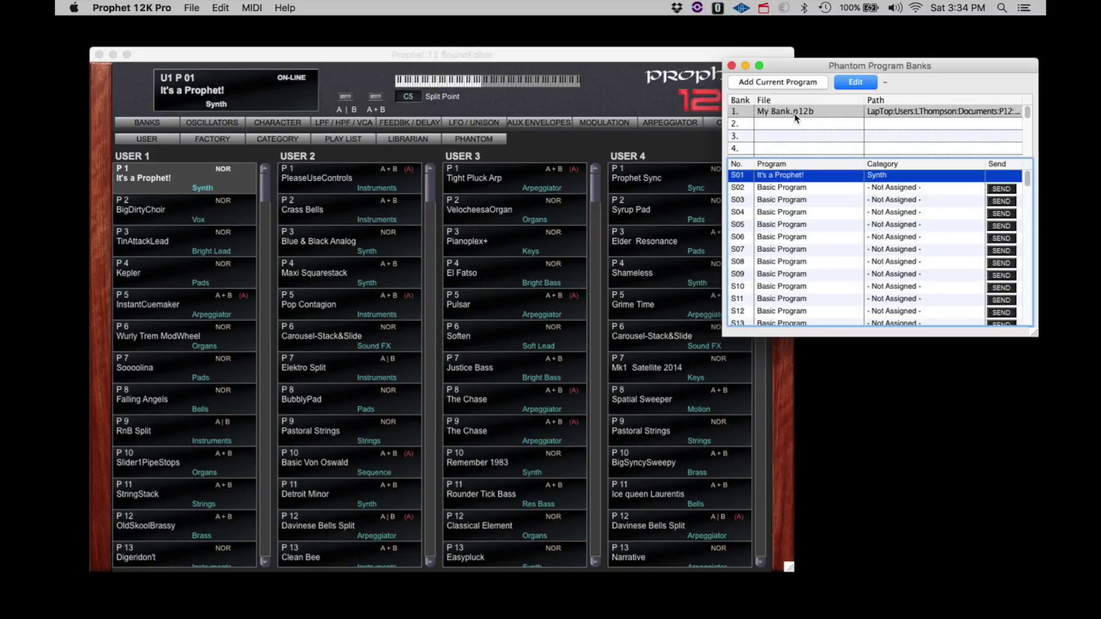
Step: Open It's a Prophet! for editing from the phantom bank and view its oscillator parameters
left_click(854, 83)
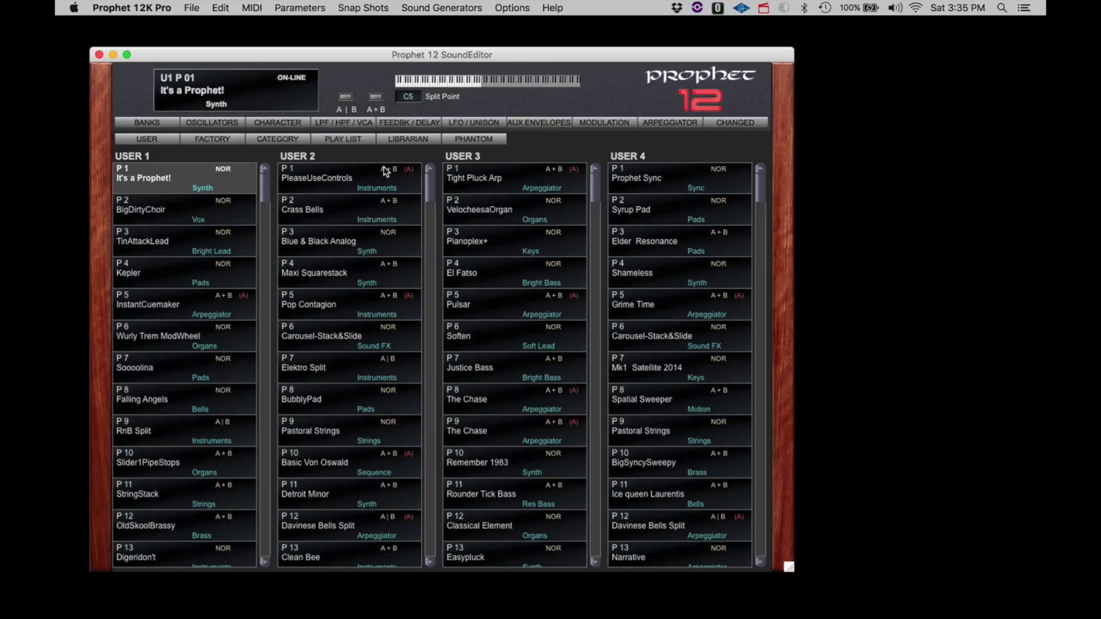
left_click(196, 123)
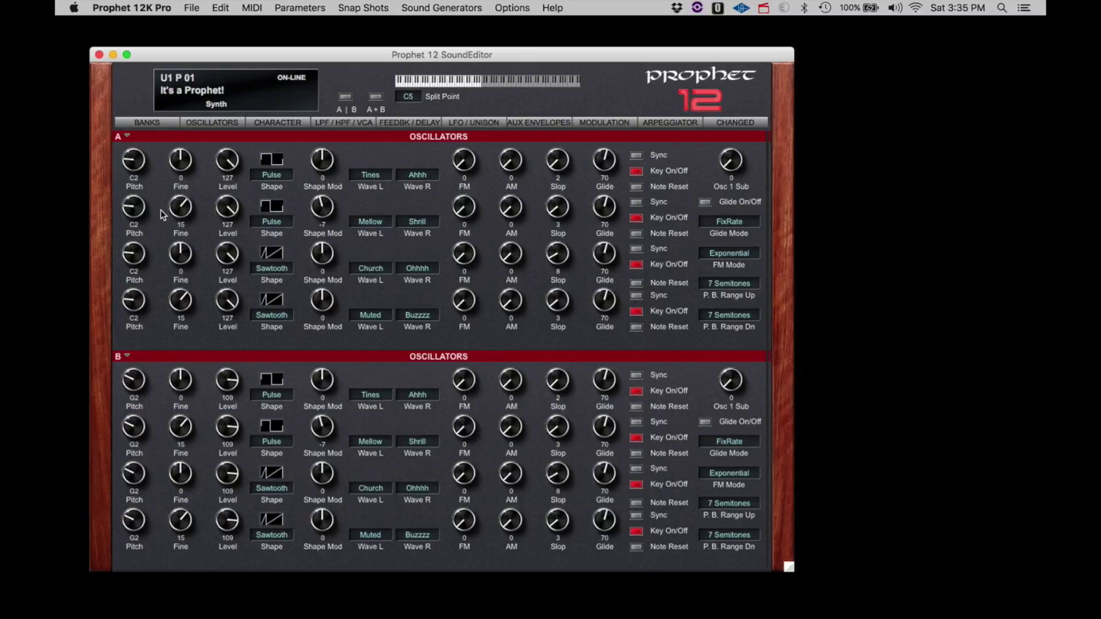
left_click(221, 8)
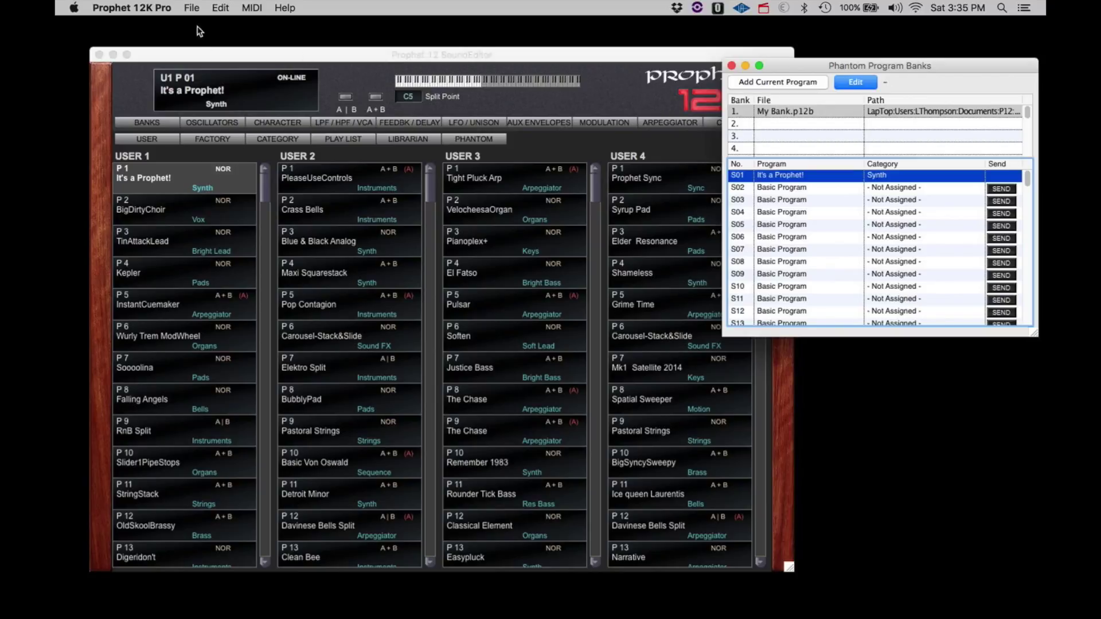
Step: Browse to the P12 folder in Documents for a Prophet 12 program bank to load
left_click(191, 8)
left_click(194, 25)
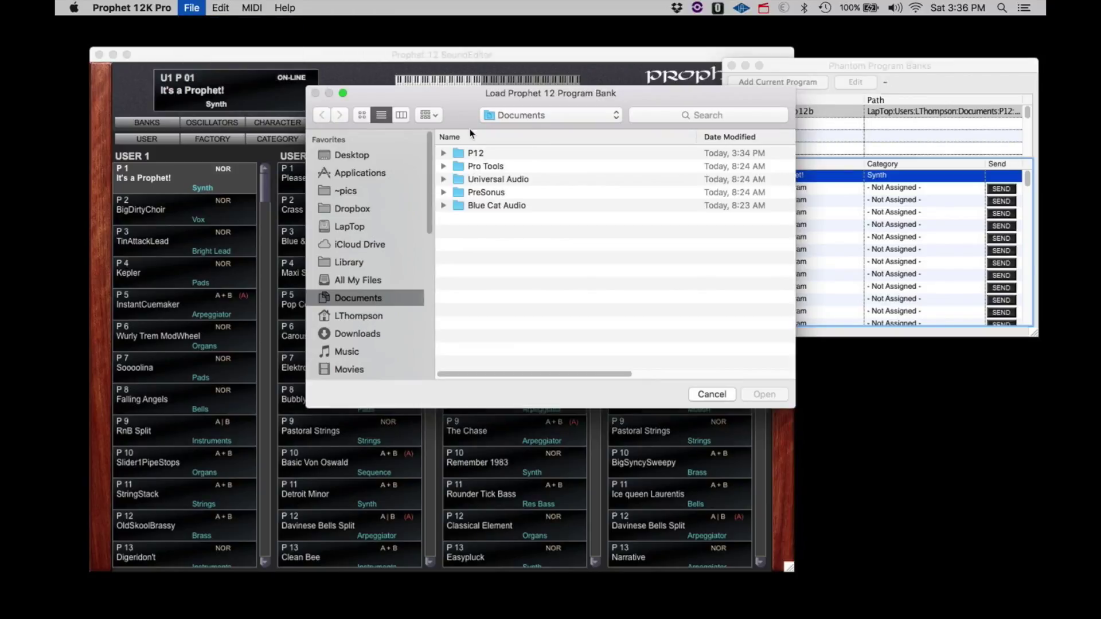
double_click(455, 155)
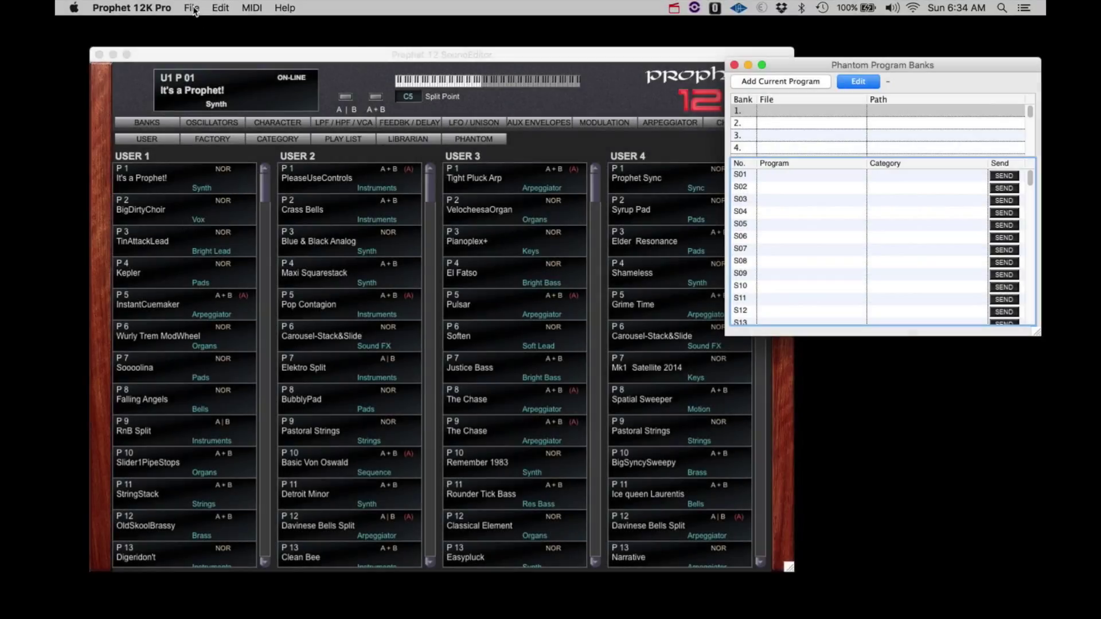
Step: Load Program Bank U1 into phantom bank 1, saving it as B1.p12b in the P12 folder
left_click(191, 7)
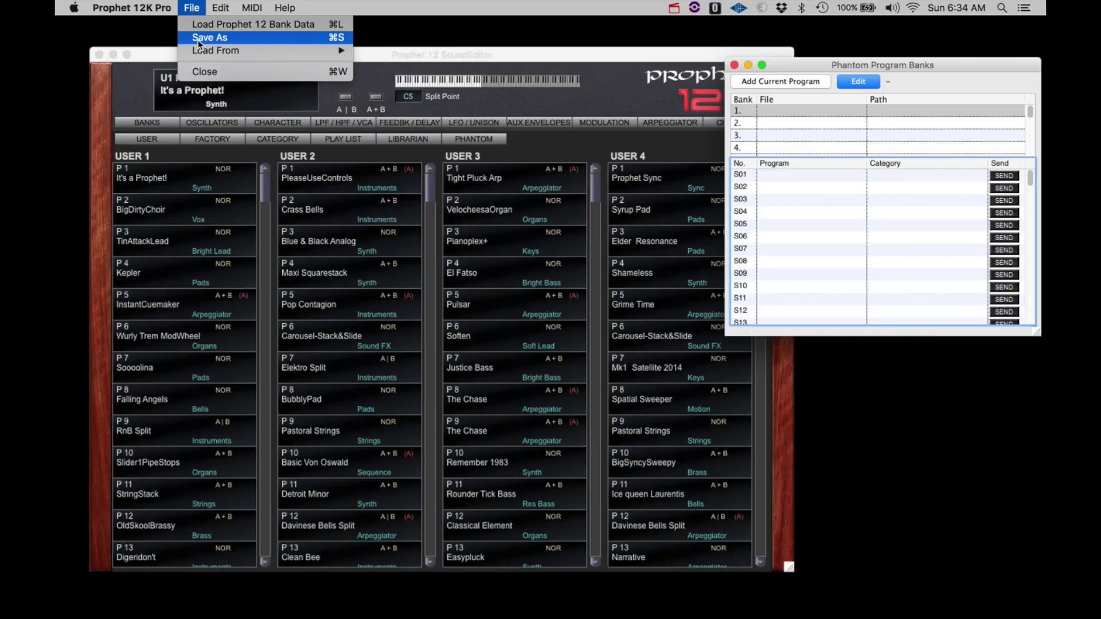
mouse_move(203, 55)
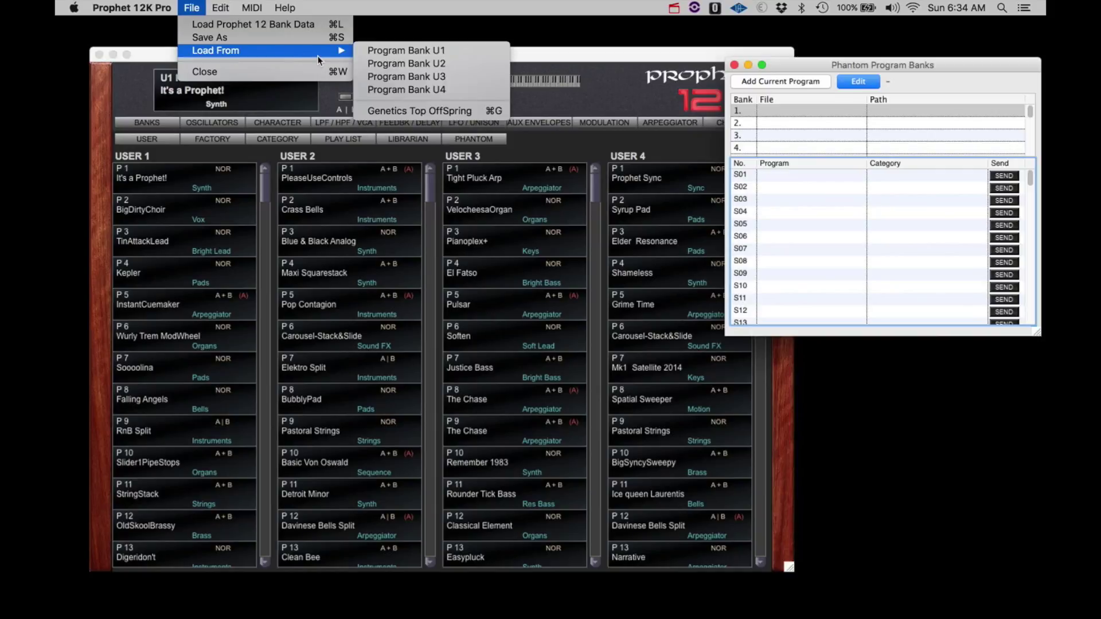
left_click(373, 56)
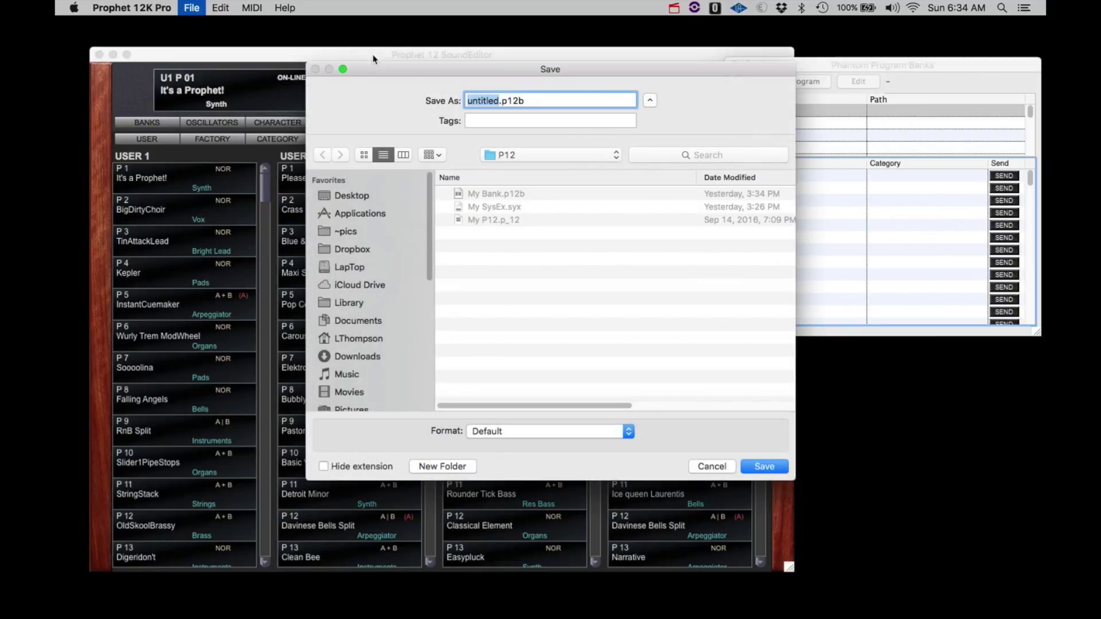
type("B1")
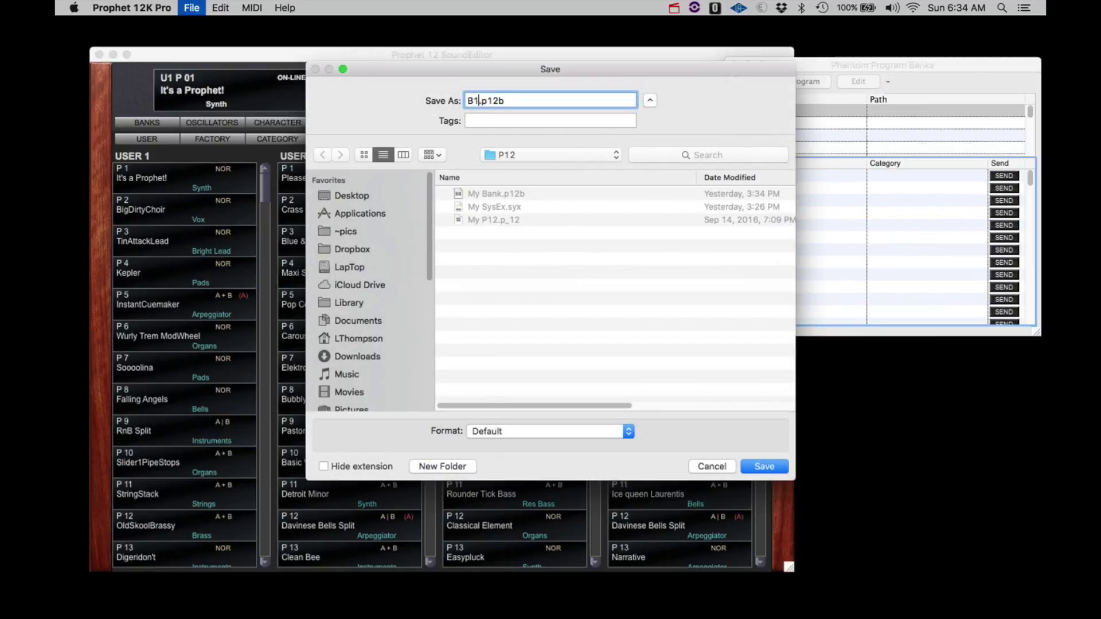
left_click(760, 467)
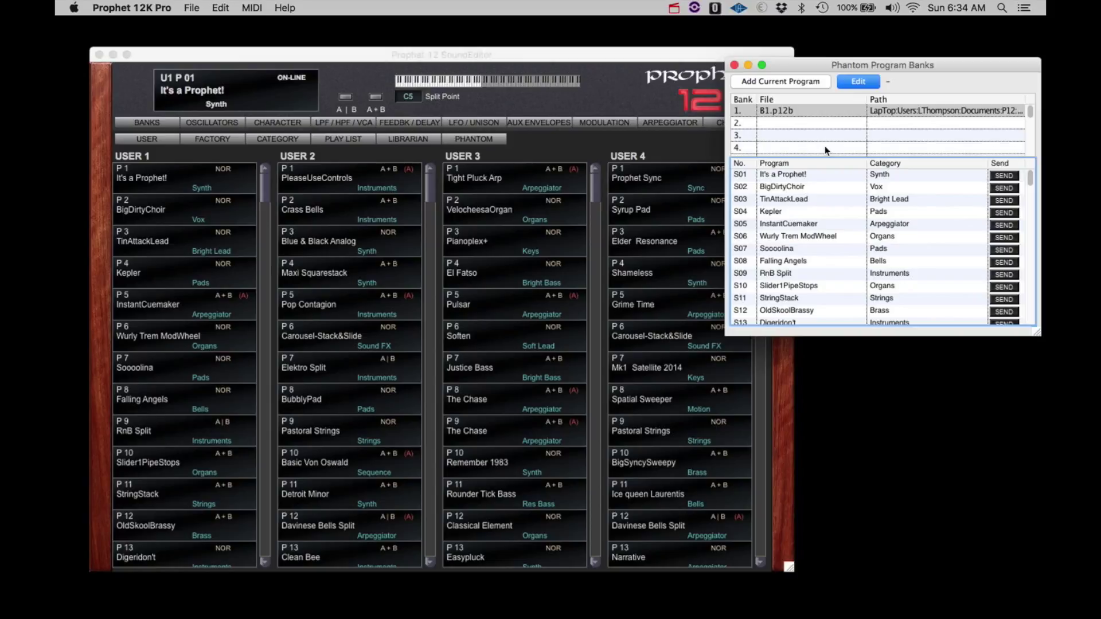
Step: Examine the program editing commands and the name and category options for renaming BigDirtyChoir in slot S02, leaving without changes
left_click(221, 8)
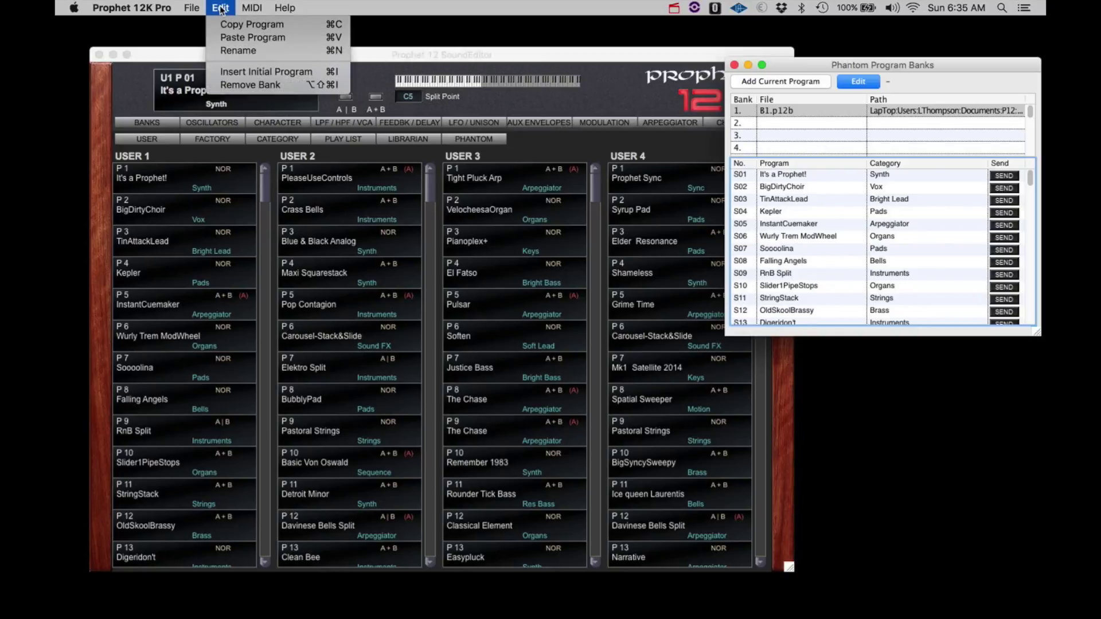
left_click(221, 36)
left_click(769, 189)
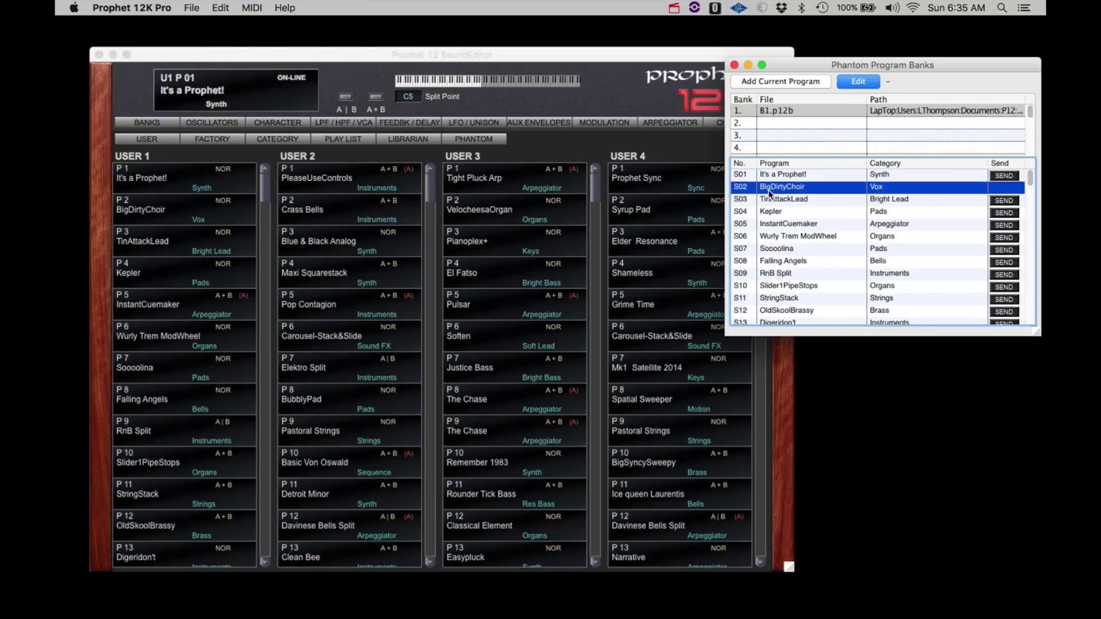
left_click(191, 8)
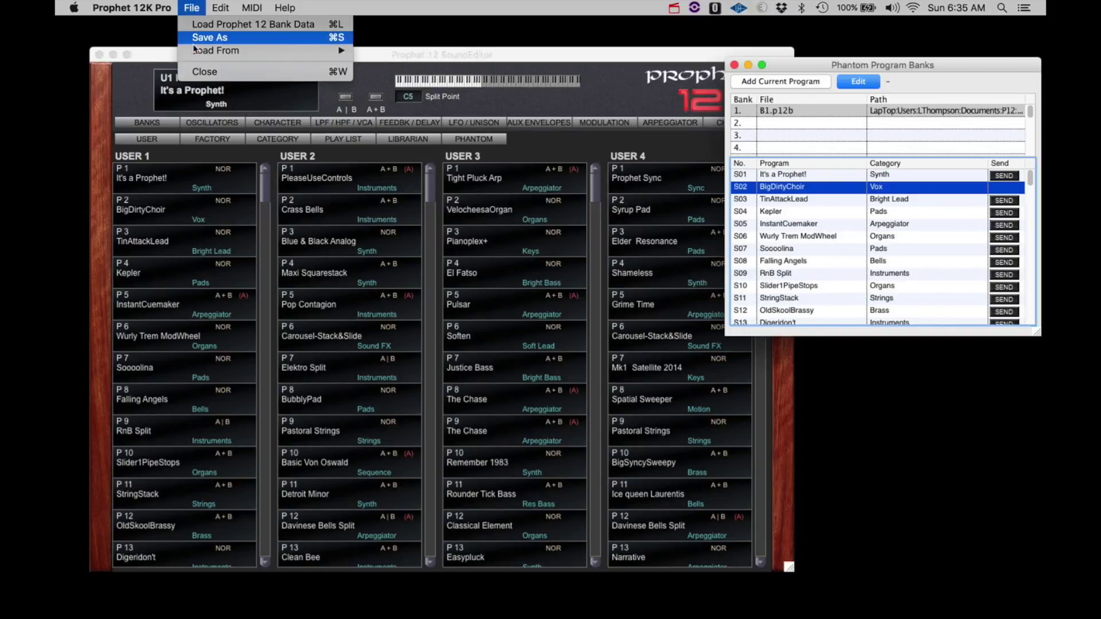
mouse_move(221, 8)
left_click(234, 50)
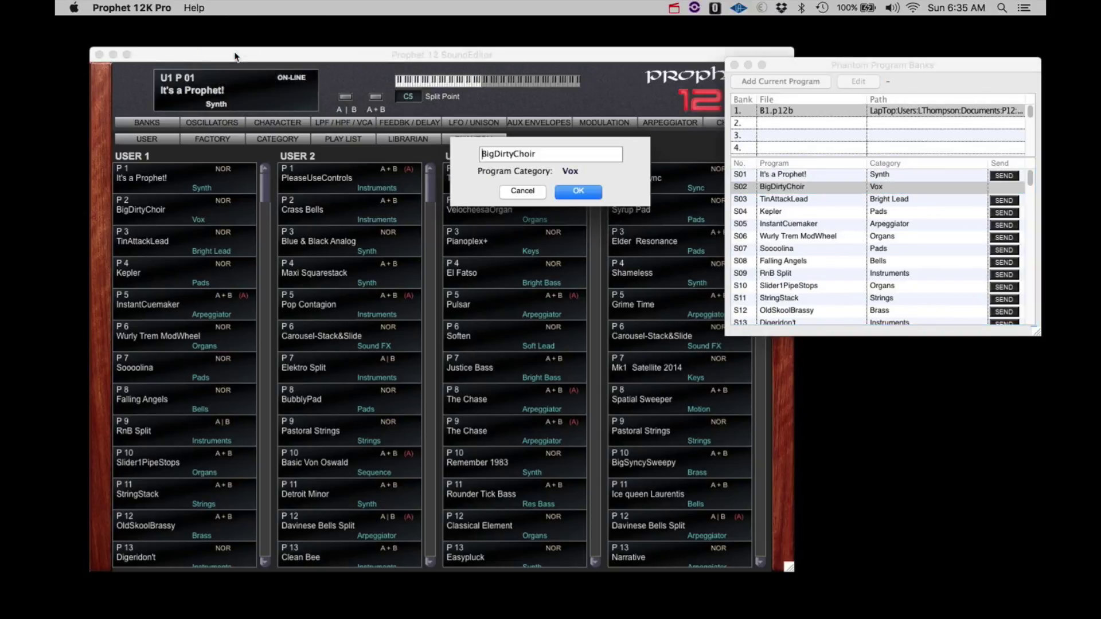
left_click(570, 172)
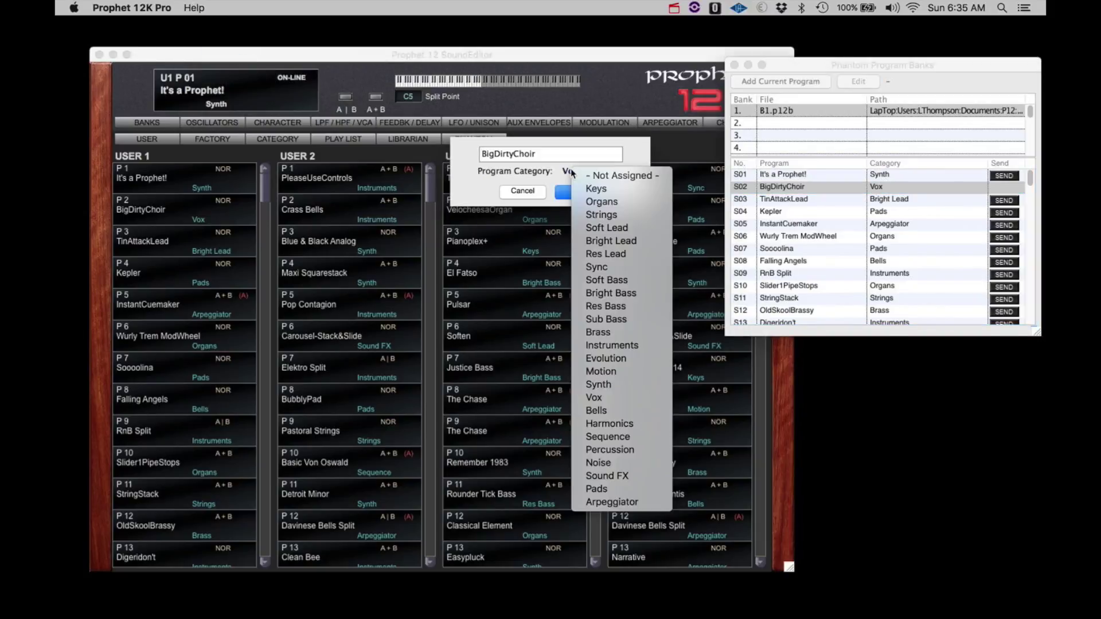
left_click(529, 179)
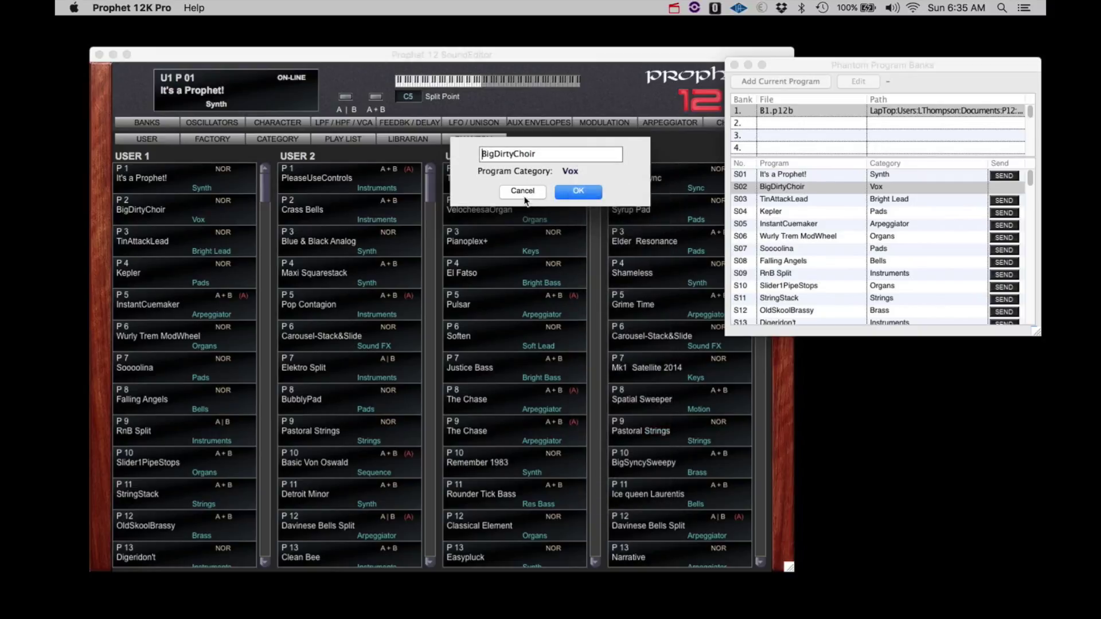
left_click(524, 192)
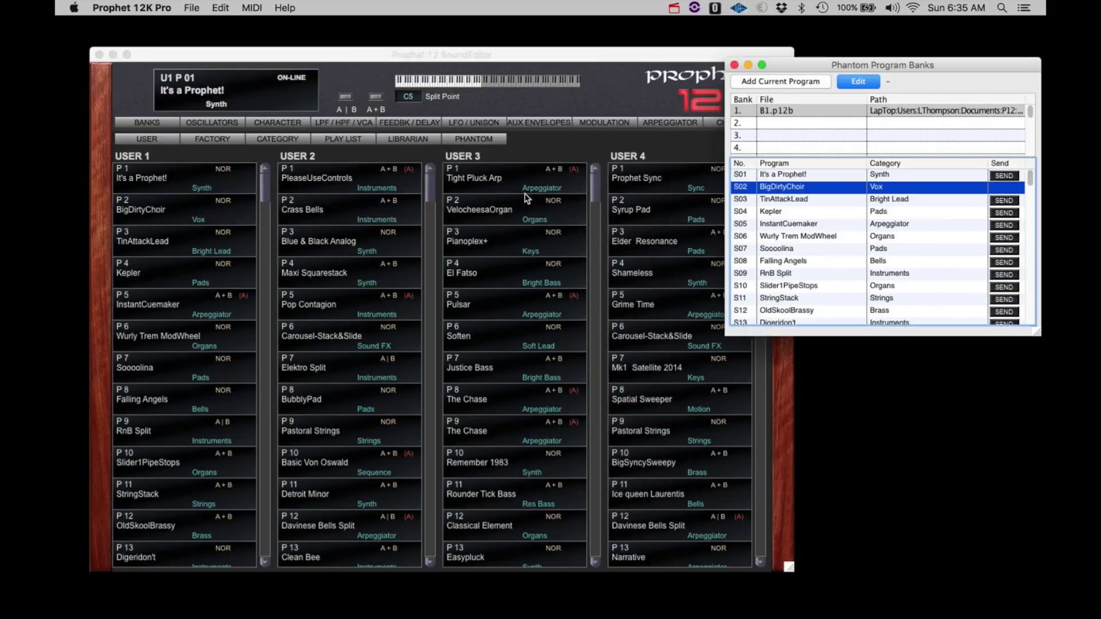
Step: Try inserting an initial program into slot S02, and remove the B1.p12b bank from phantom bank 1
left_click(221, 8)
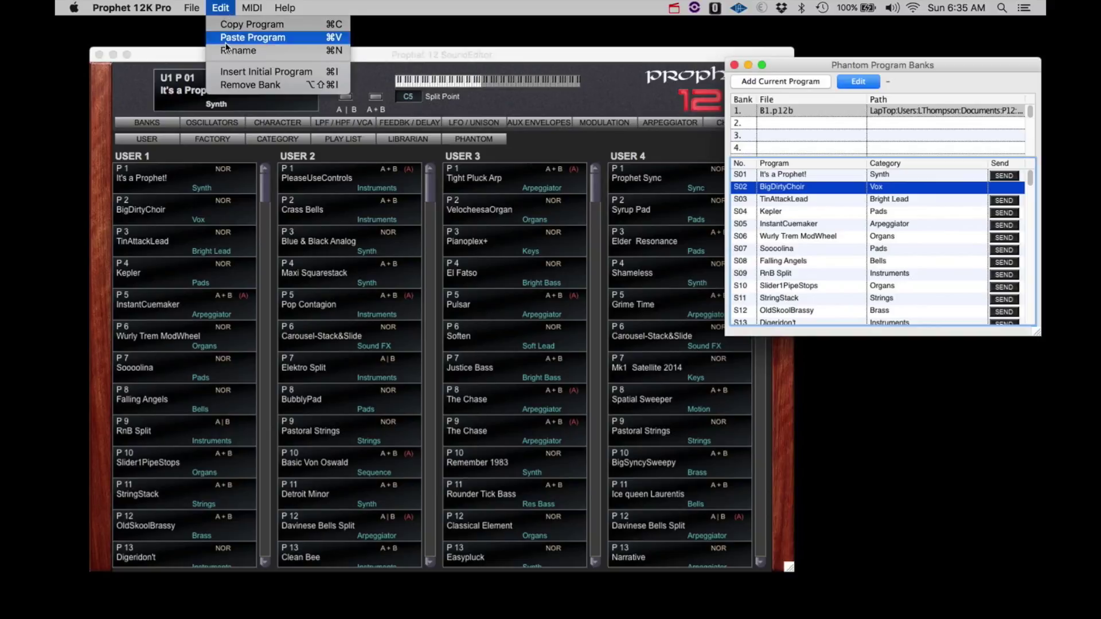
left_click(232, 74)
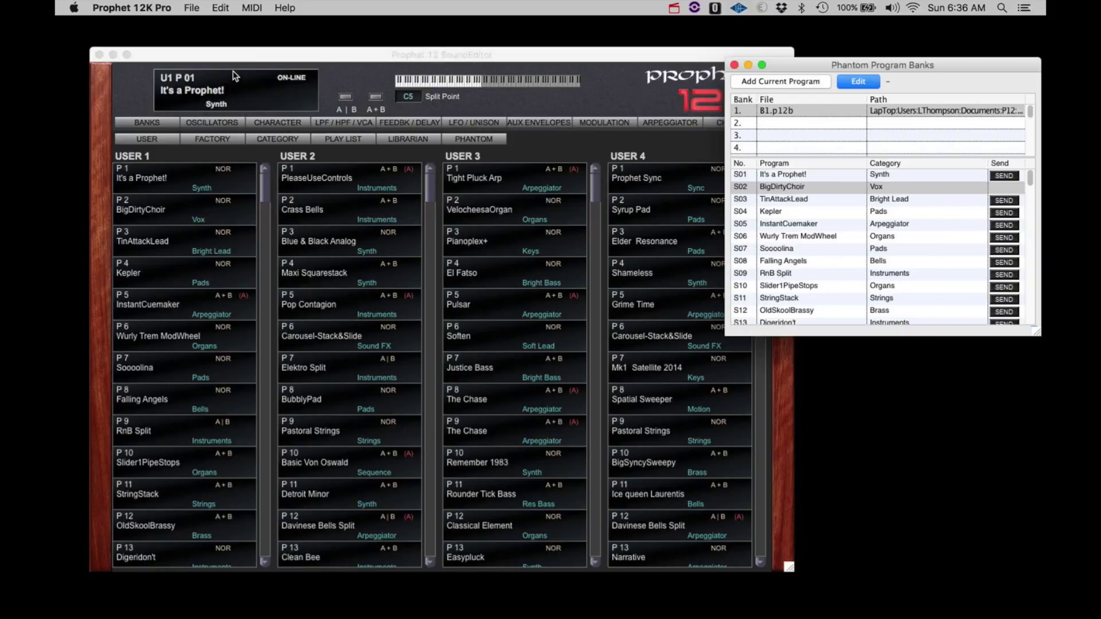
left_click(220, 8)
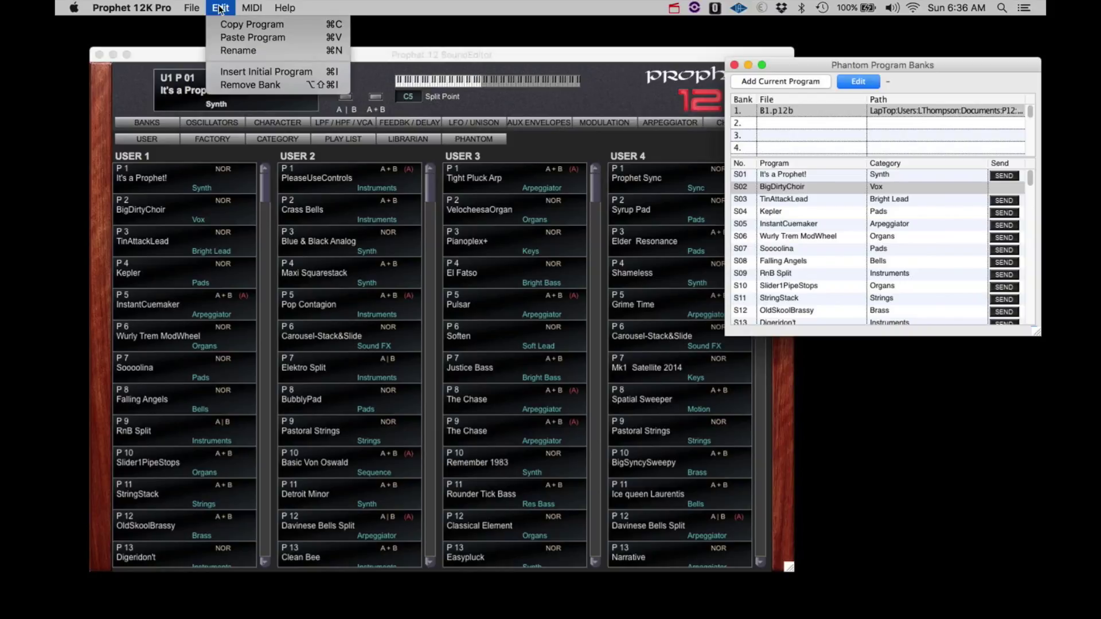
left_click(237, 86)
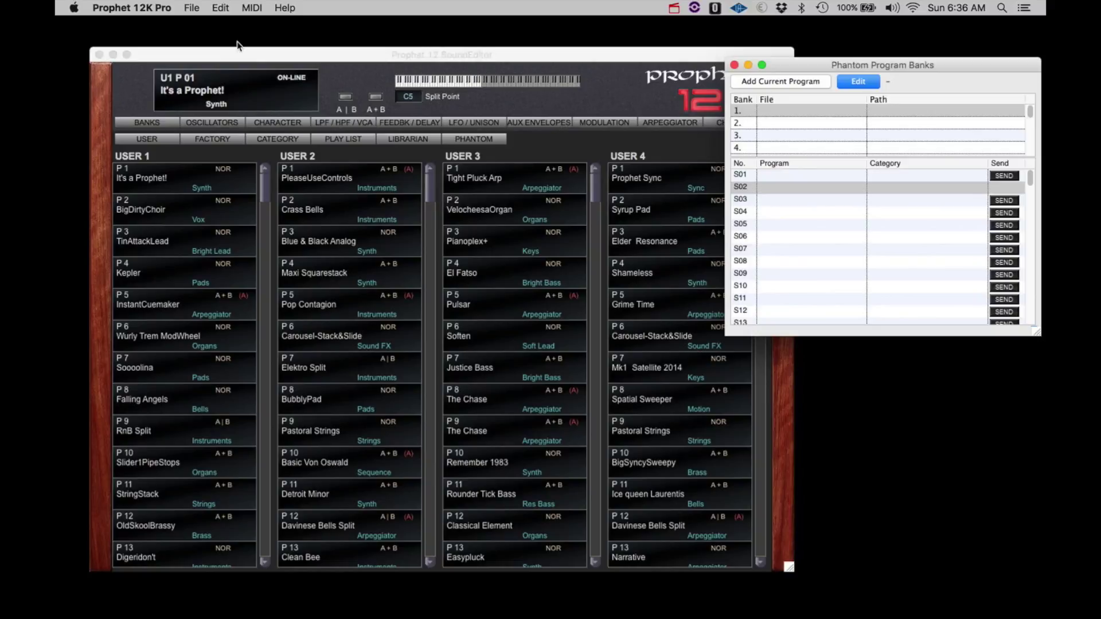
Step: View the transmit dialog for dumping the phantom bank to Bank U1, closing it without transmitting
left_click(249, 8)
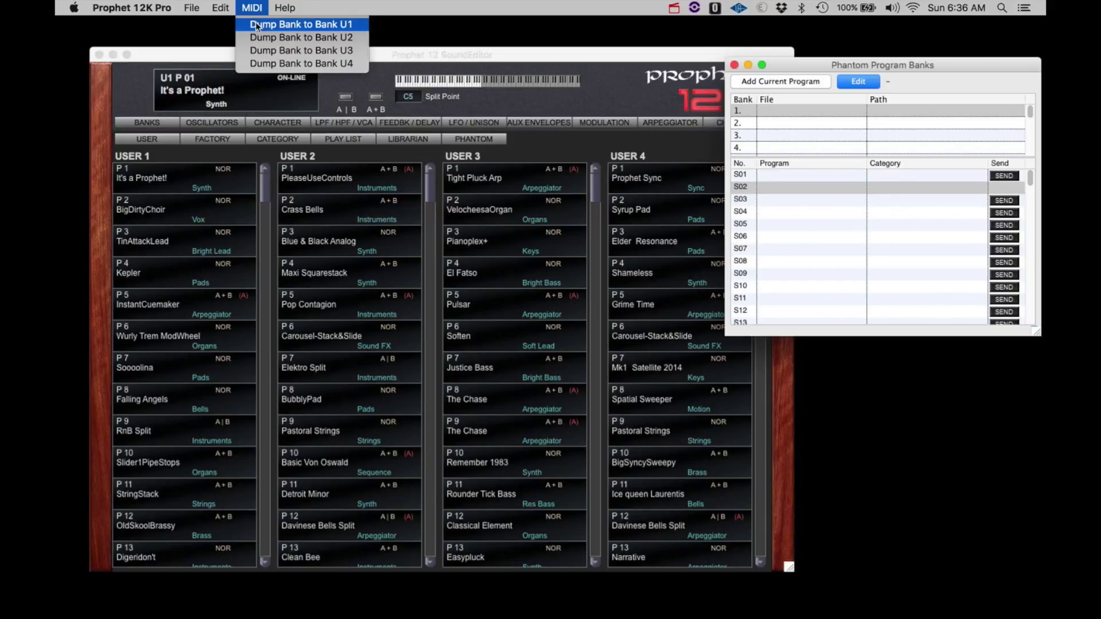
left_click(257, 24)
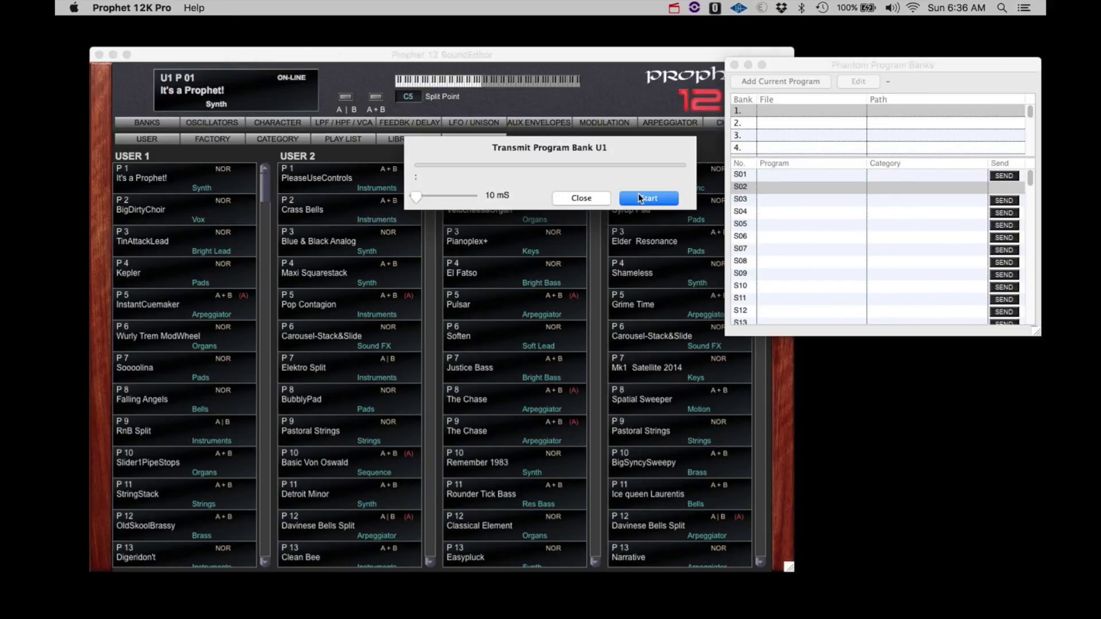
left_click(595, 198)
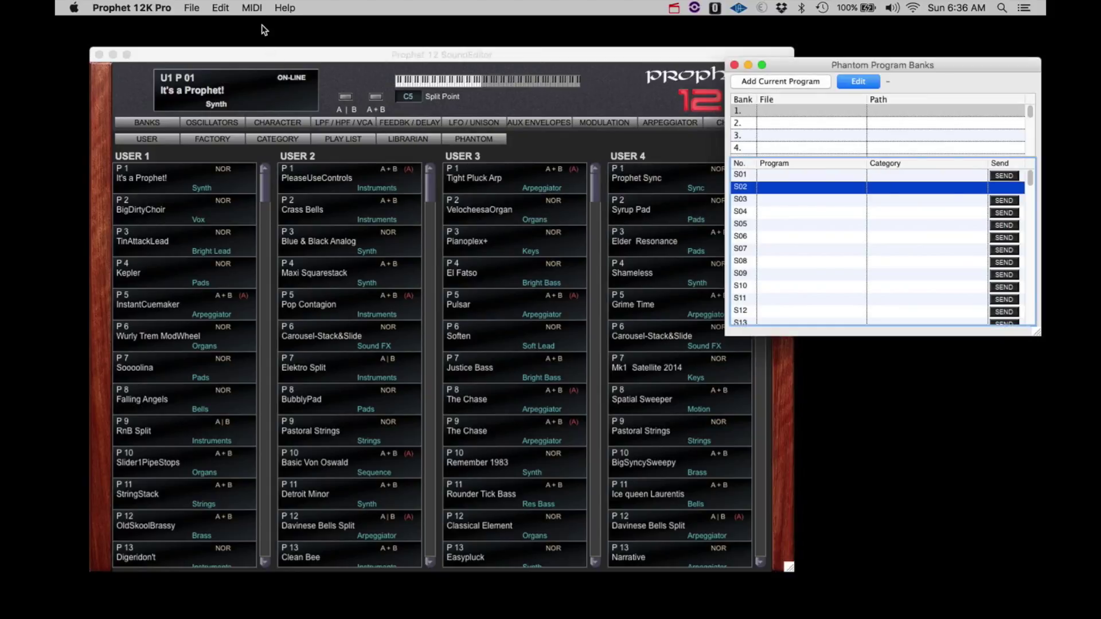
Step: Check the online help command and close the Phantom Program Banks window
left_click(290, 8)
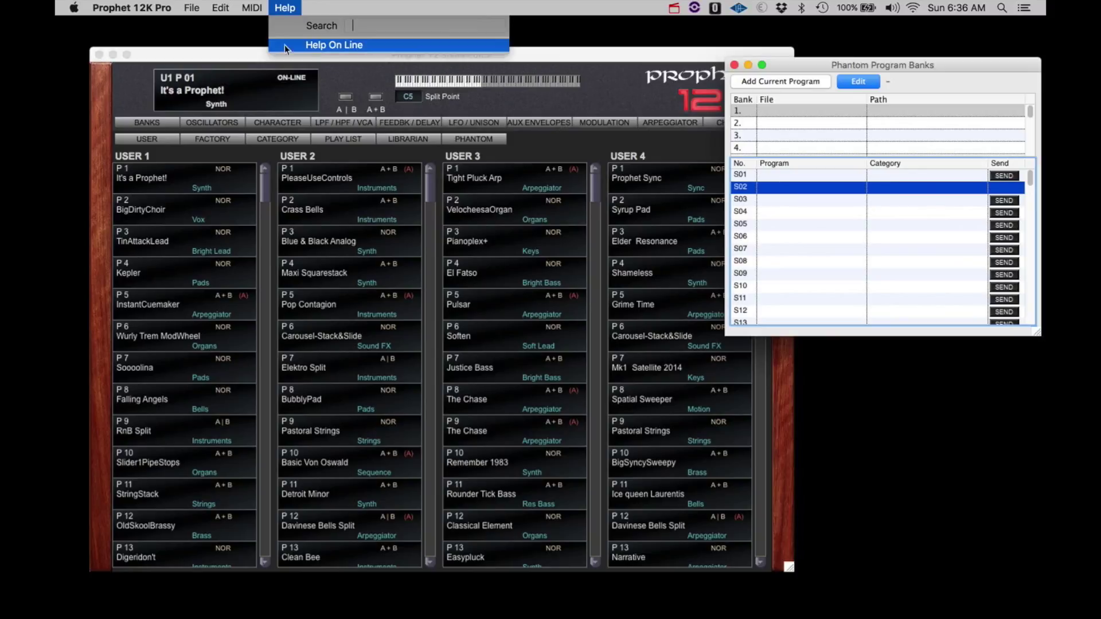
left_click(243, 56)
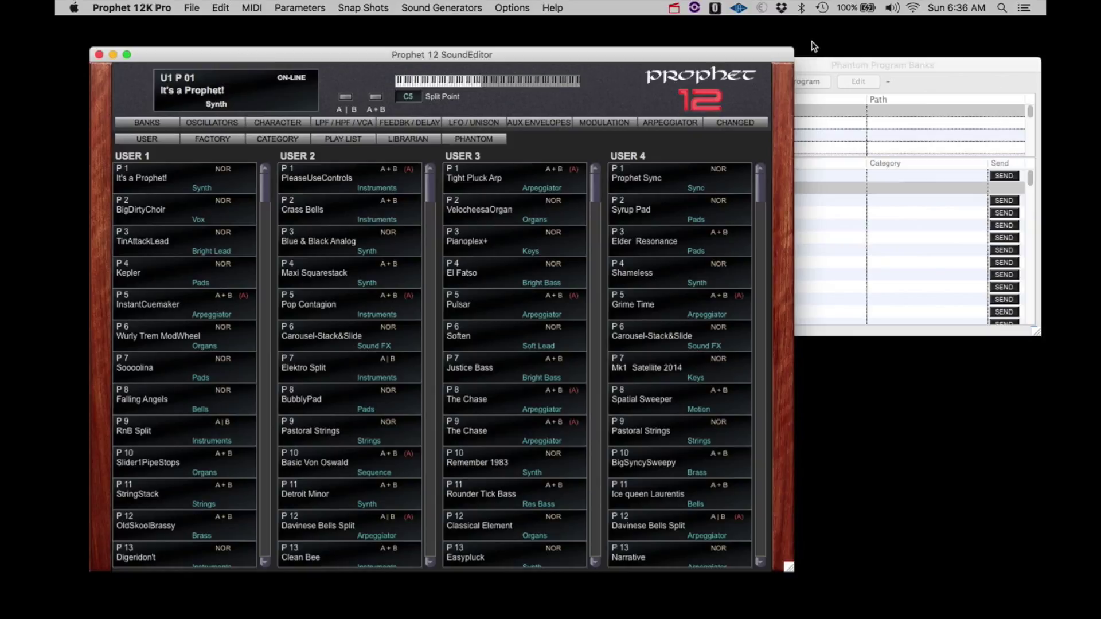
left_click(814, 64)
left_click(717, 65)
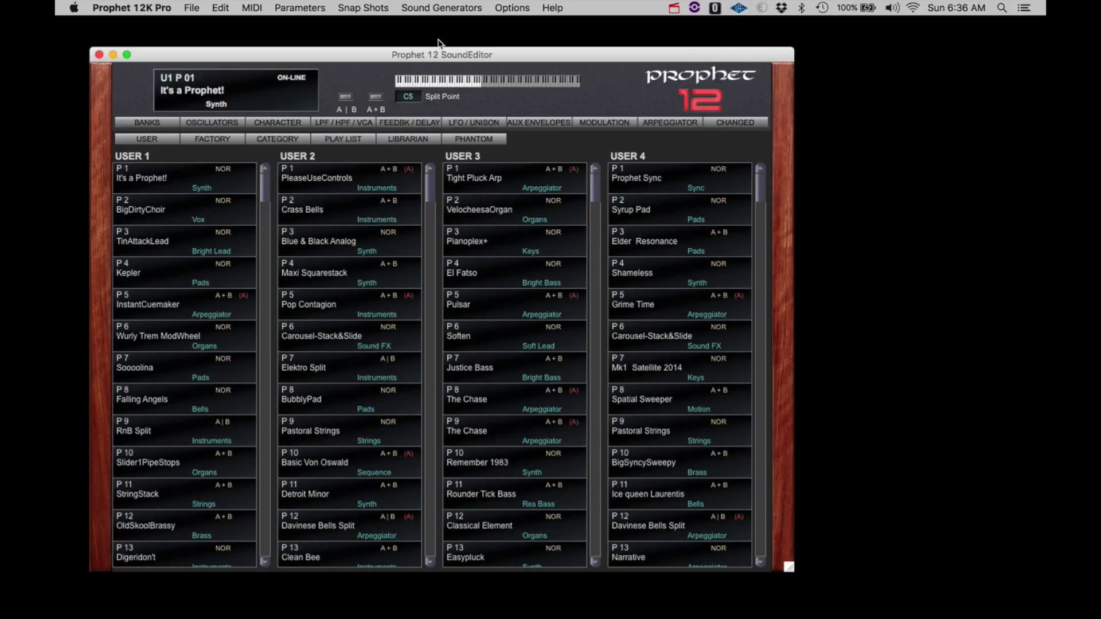
Step: Examine the destination, name and category options for writing It's a Prophet! over the Kepler slot in Bank U1, leaving without writing
left_click(222, 8)
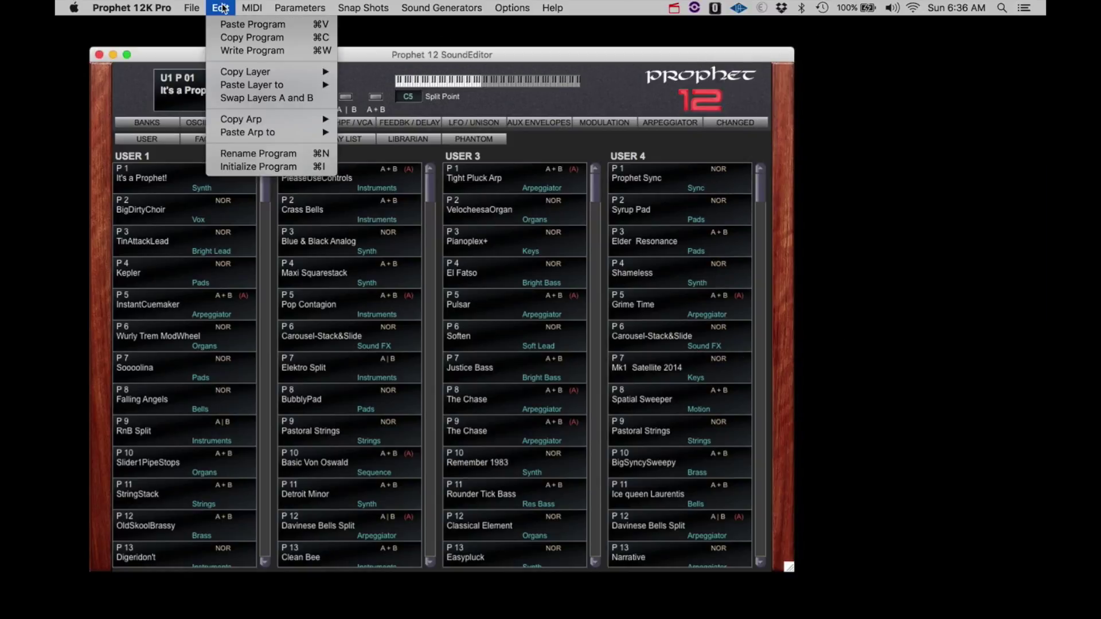
left_click(239, 54)
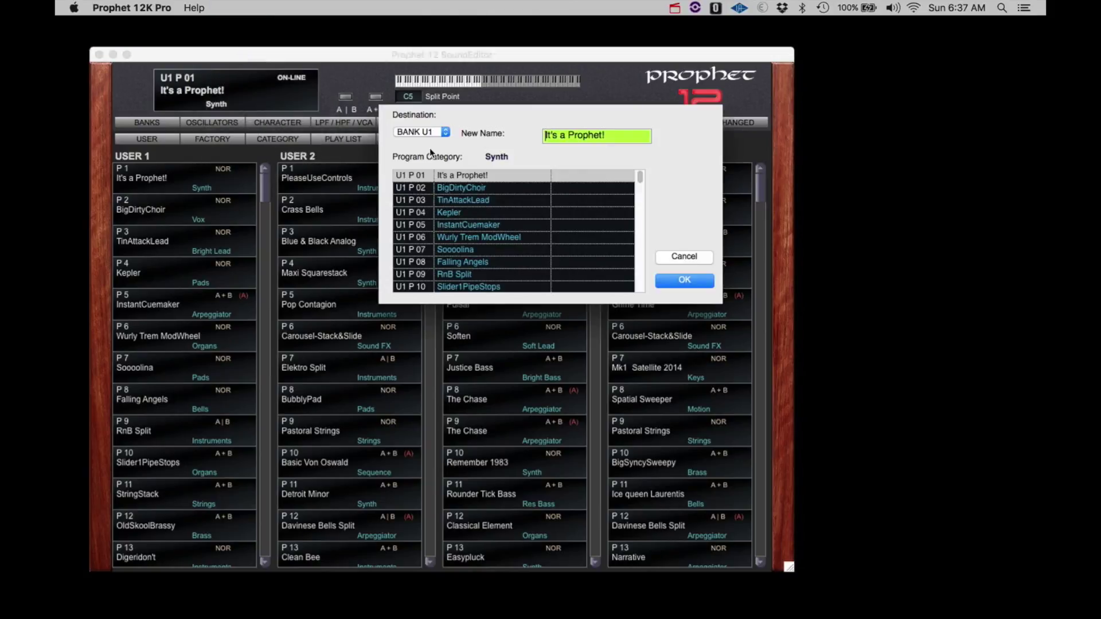
left_click(455, 214)
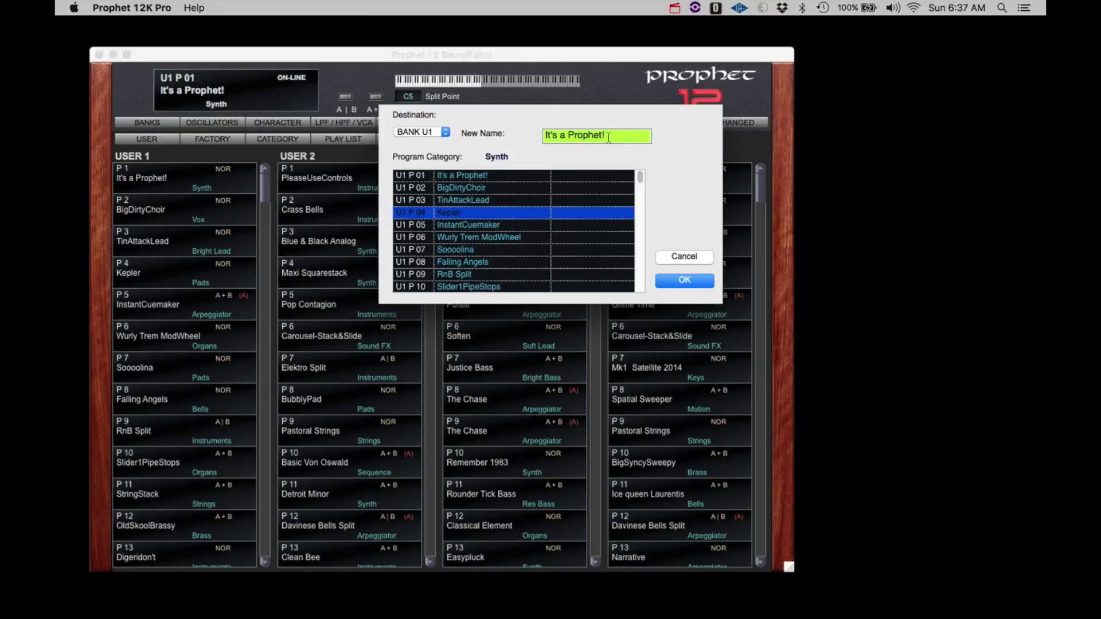
left_click(496, 157)
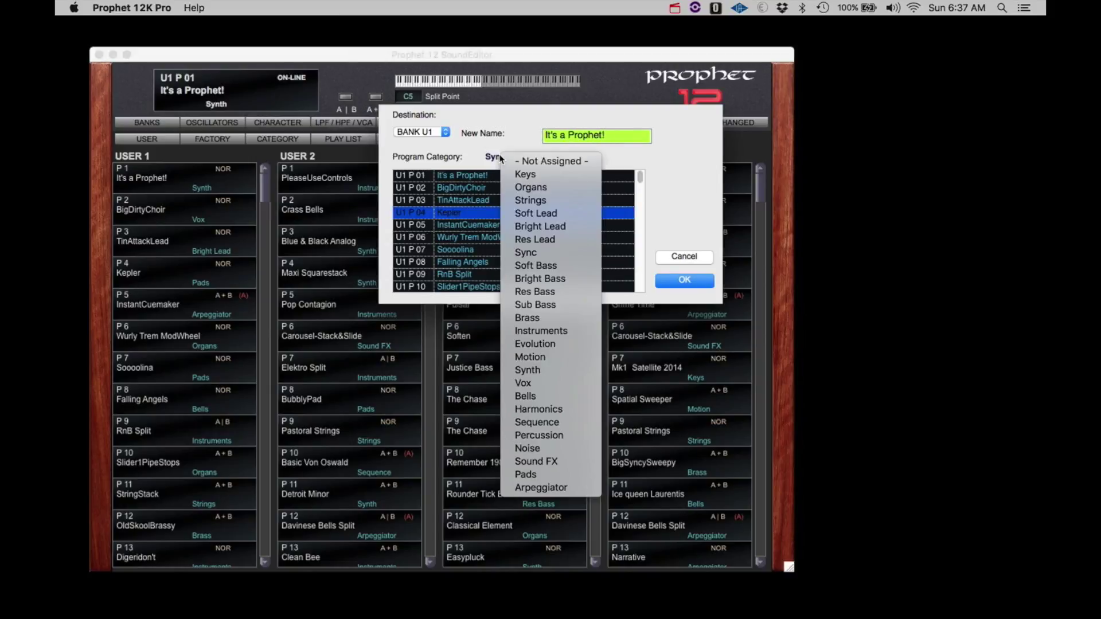
left_click(687, 256)
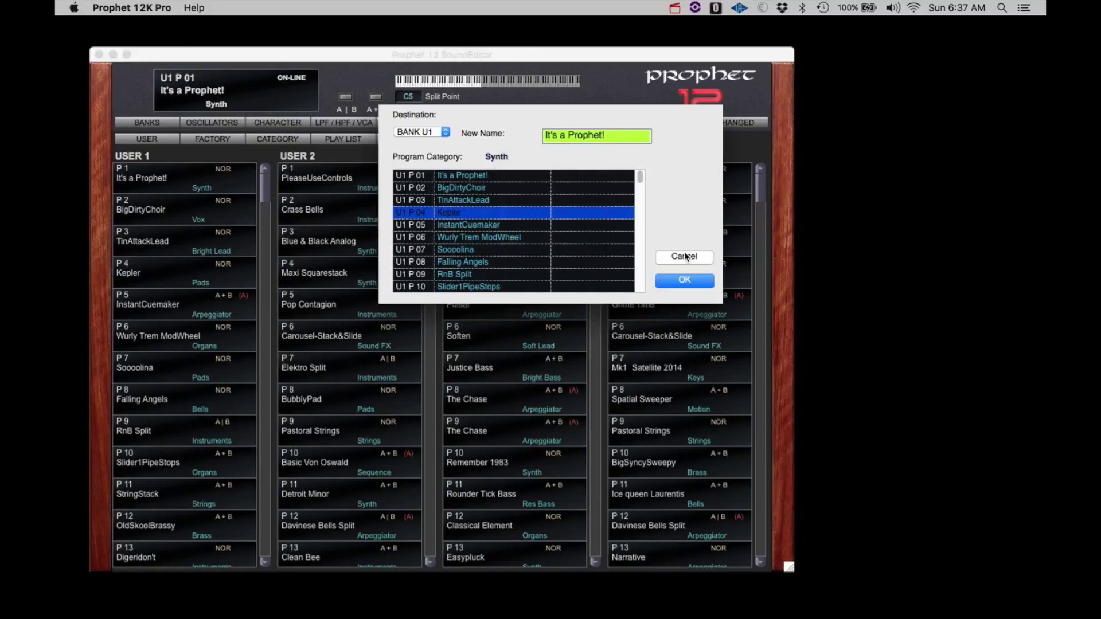
left_click(686, 256)
Step: Review the synth's Global Settings and the bank receive and transmit options, leaving everything as it is
left_click(253, 9)
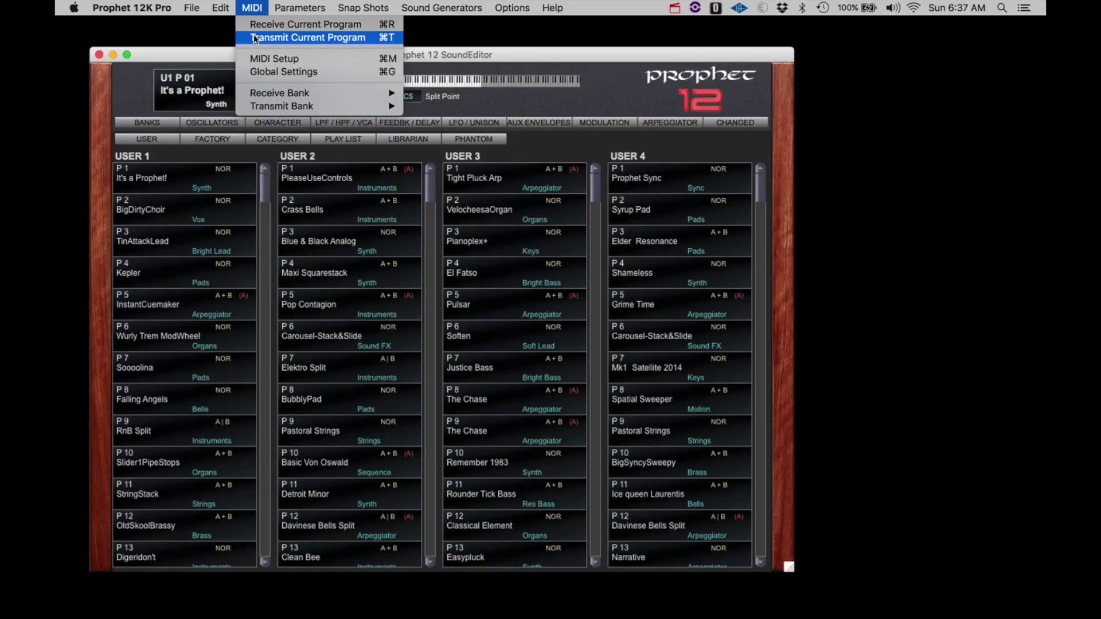
left_click(339, 73)
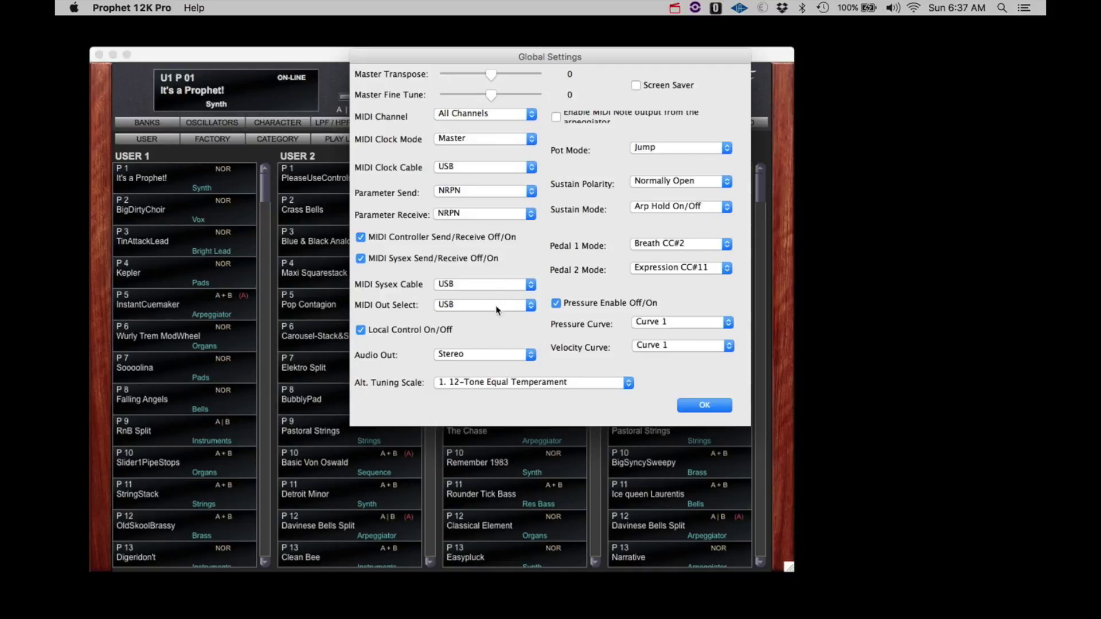
left_click(704, 406)
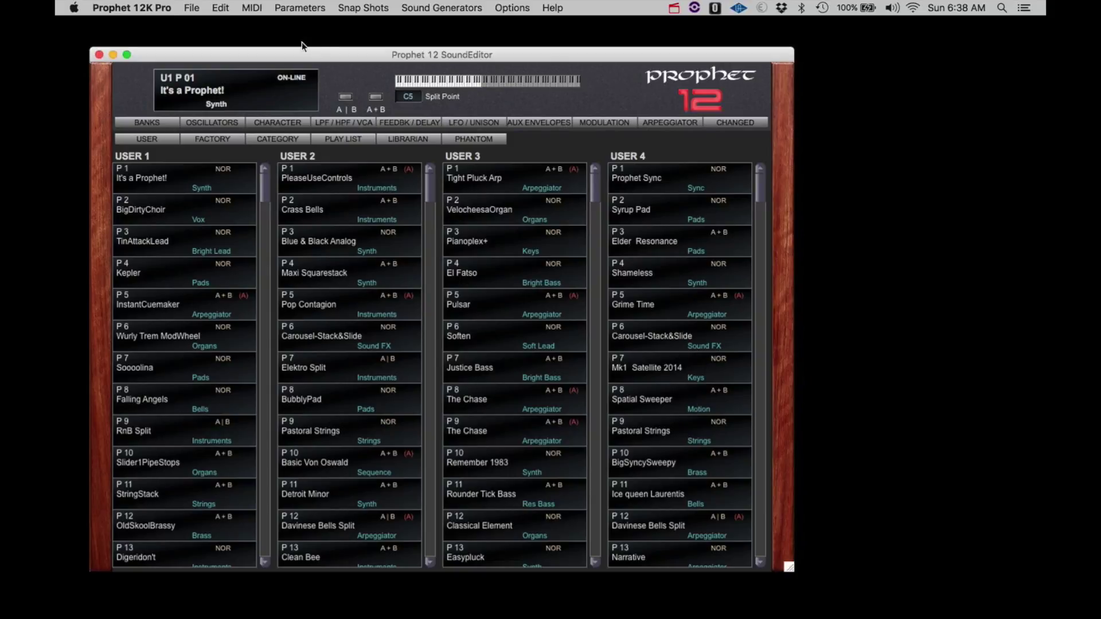
left_click(253, 14)
mouse_move(263, 96)
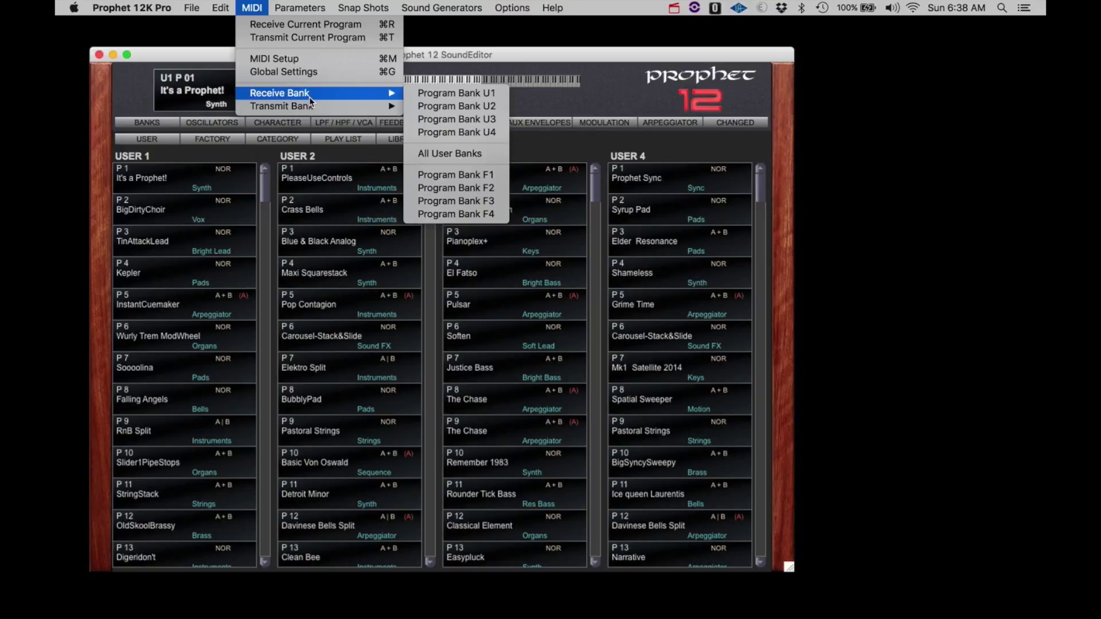
left_click(191, 57)
Step: View the Oscillators, Character and Sliders parameter sections of the current program
left_click(298, 8)
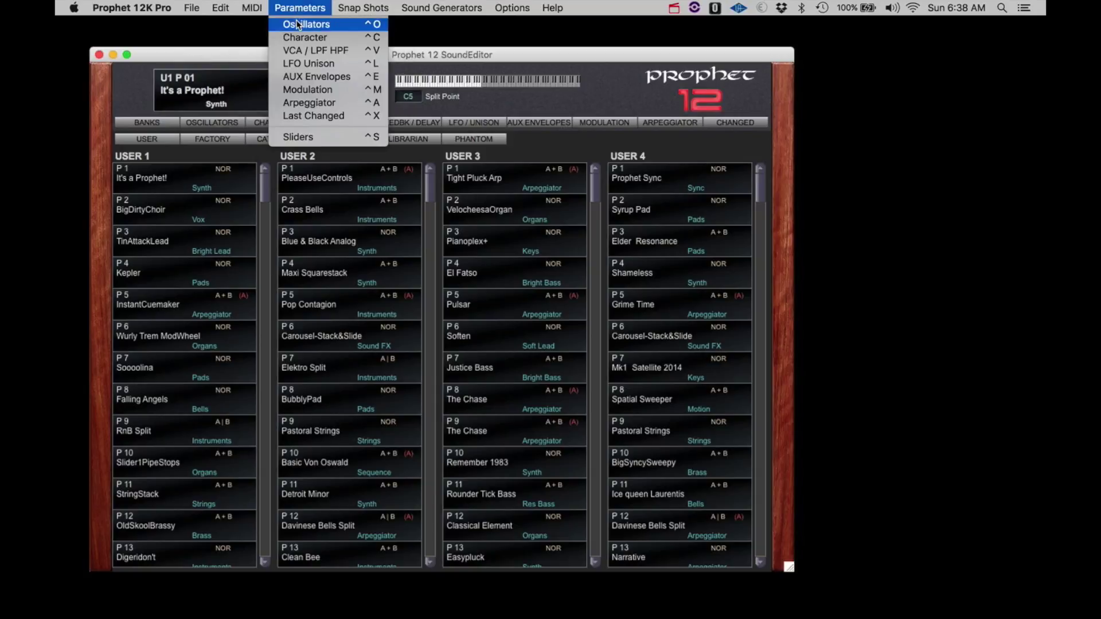
left_click(296, 20)
left_click(299, 8)
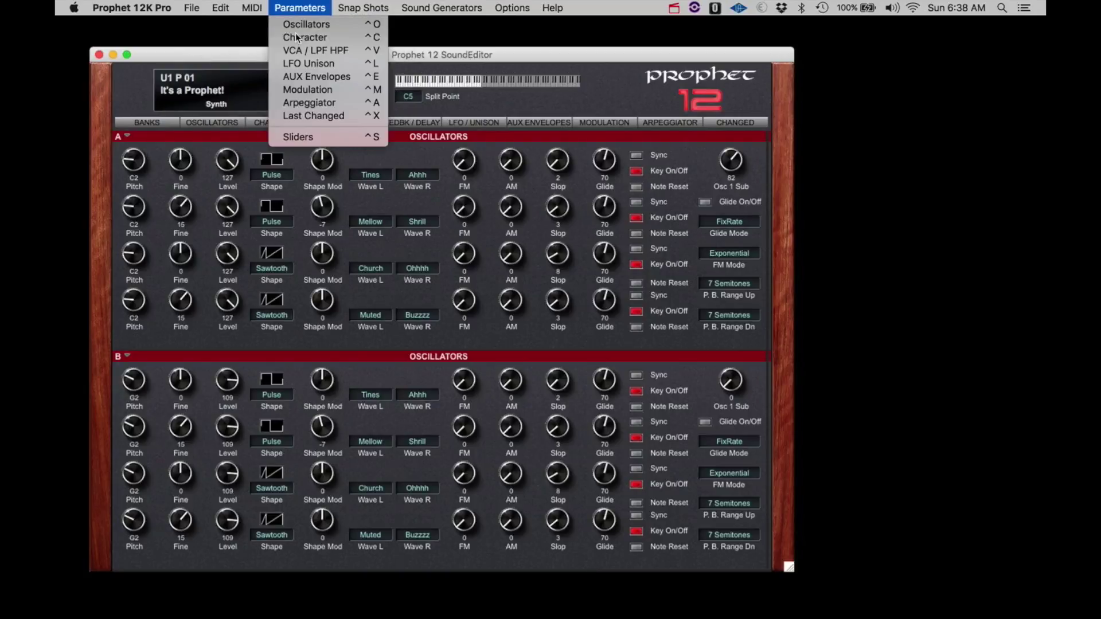
left_click(302, 37)
left_click(296, 9)
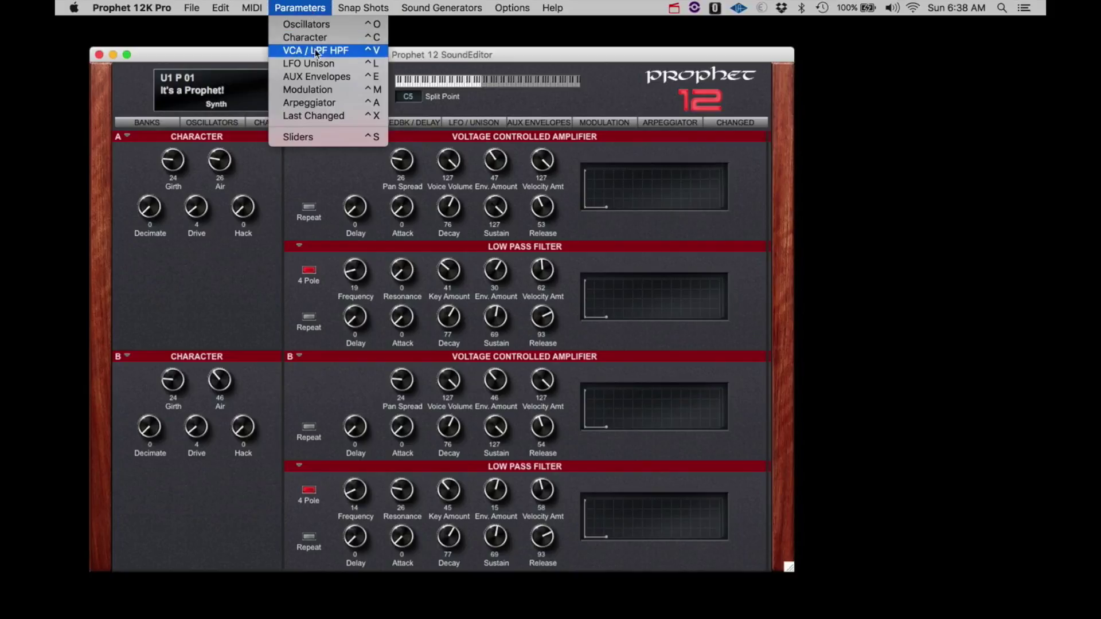
left_click(360, 136)
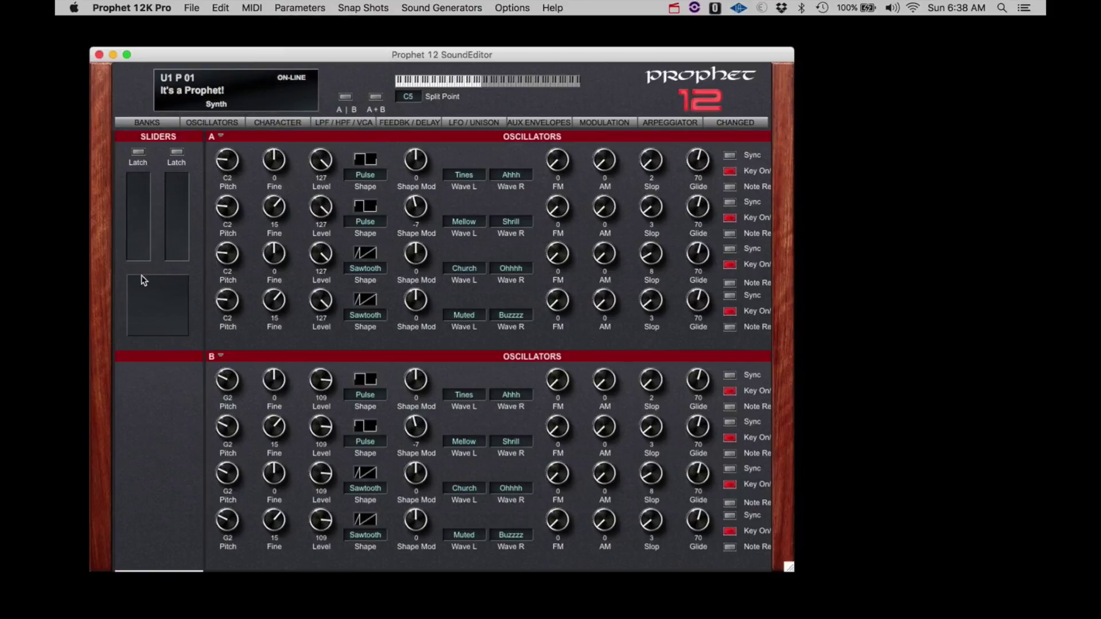
left_click_drag(142, 281, 148, 300)
Step: Show the Snapshots list beside the editor and add the current program It's a Prophet! to it
left_click(364, 9)
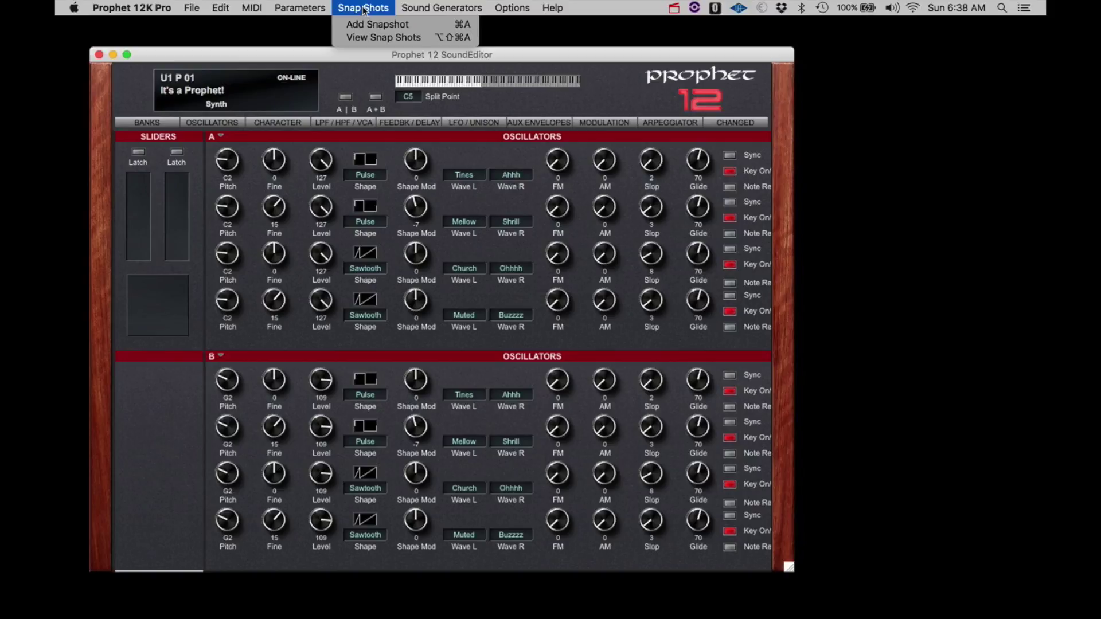
left_click(367, 38)
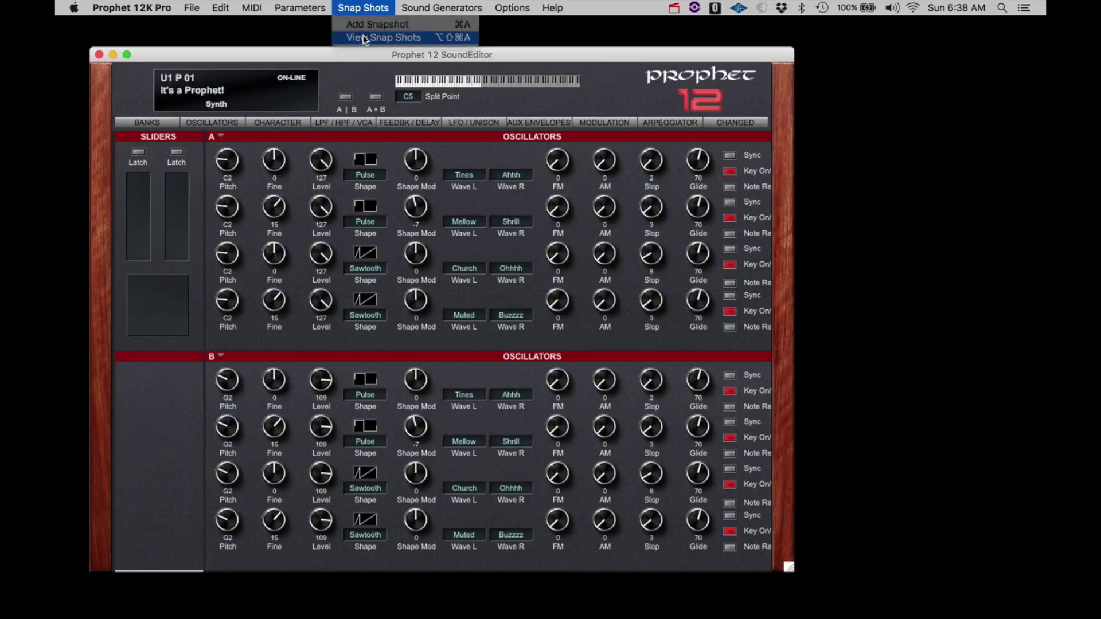
left_click_drag(581, 80, 797, 47)
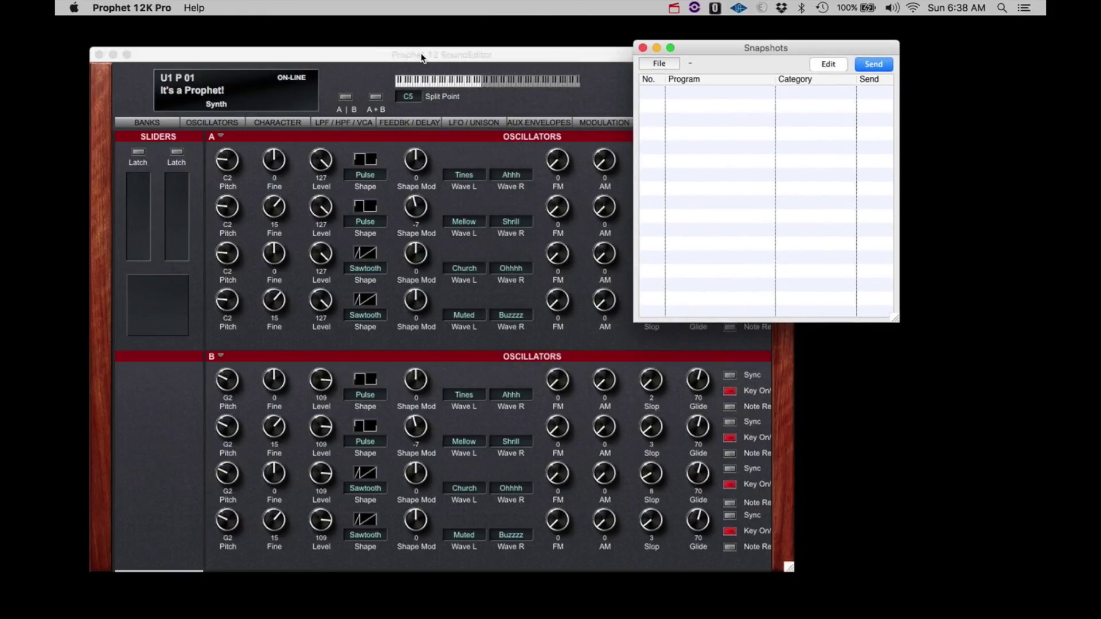
left_click(346, 57)
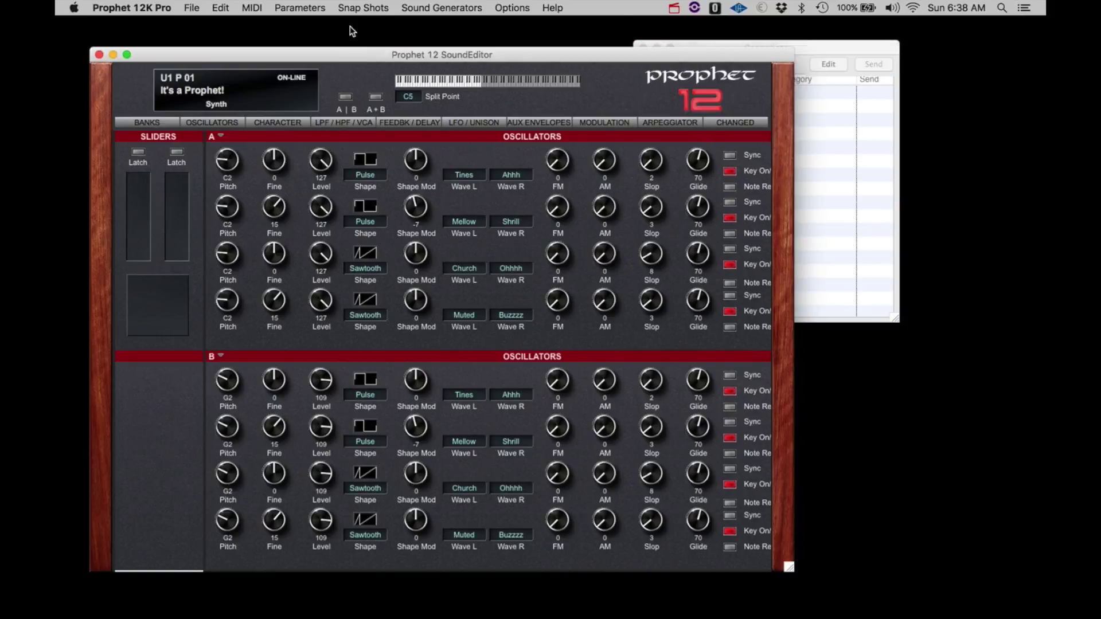
left_click(353, 8)
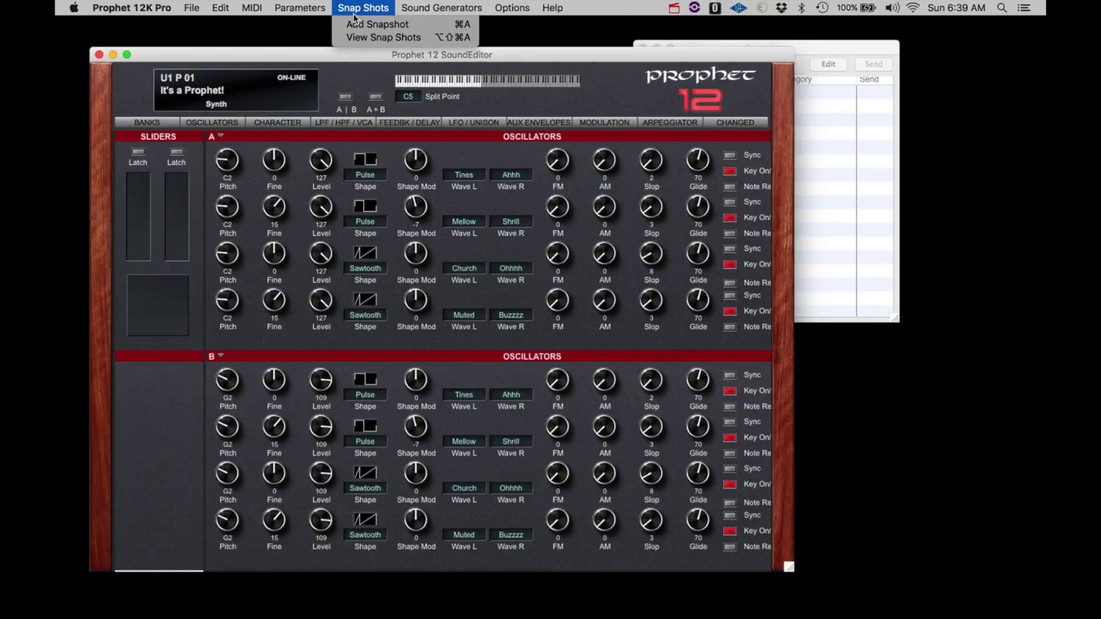
left_click(356, 24)
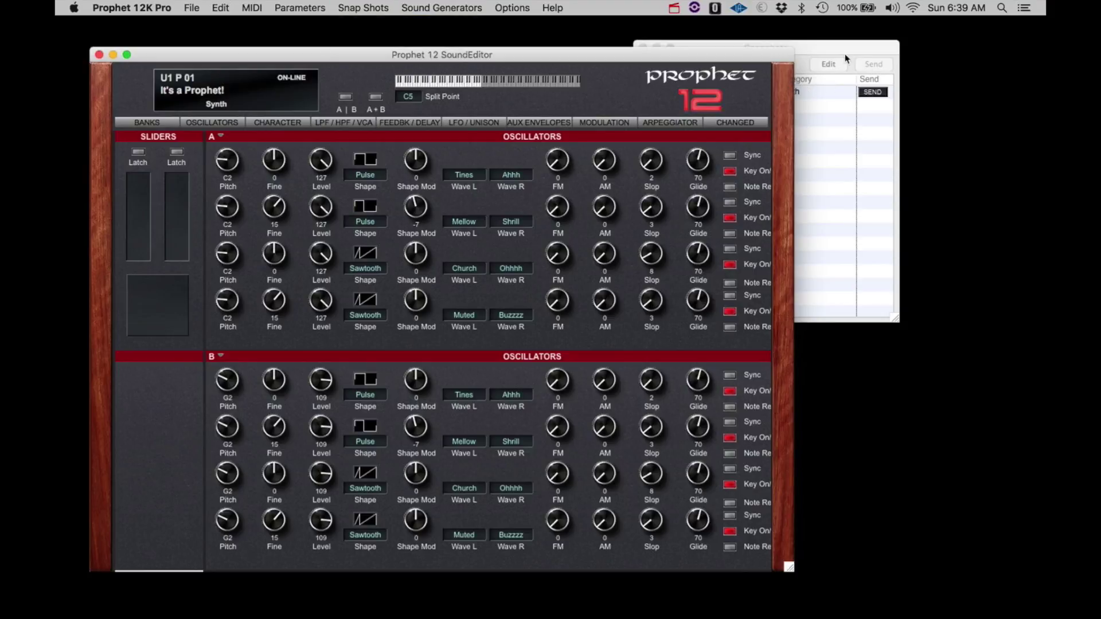
left_click_drag(846, 59, 968, 52)
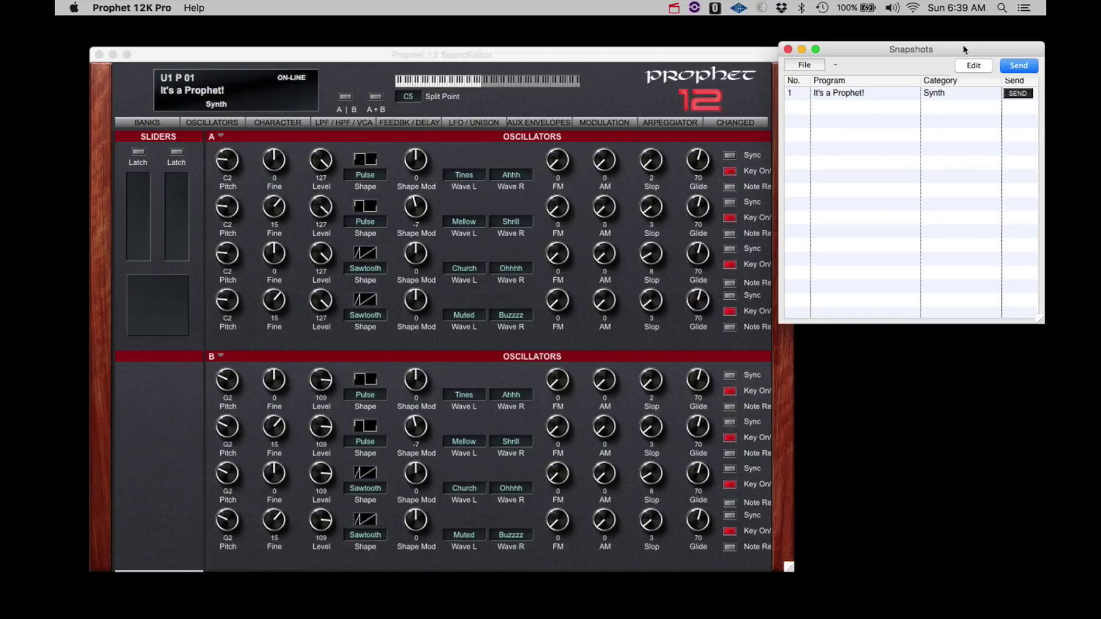
Step: Load the It's a Prophet! snapshot into the sound editor for editing
left_click(697, 55)
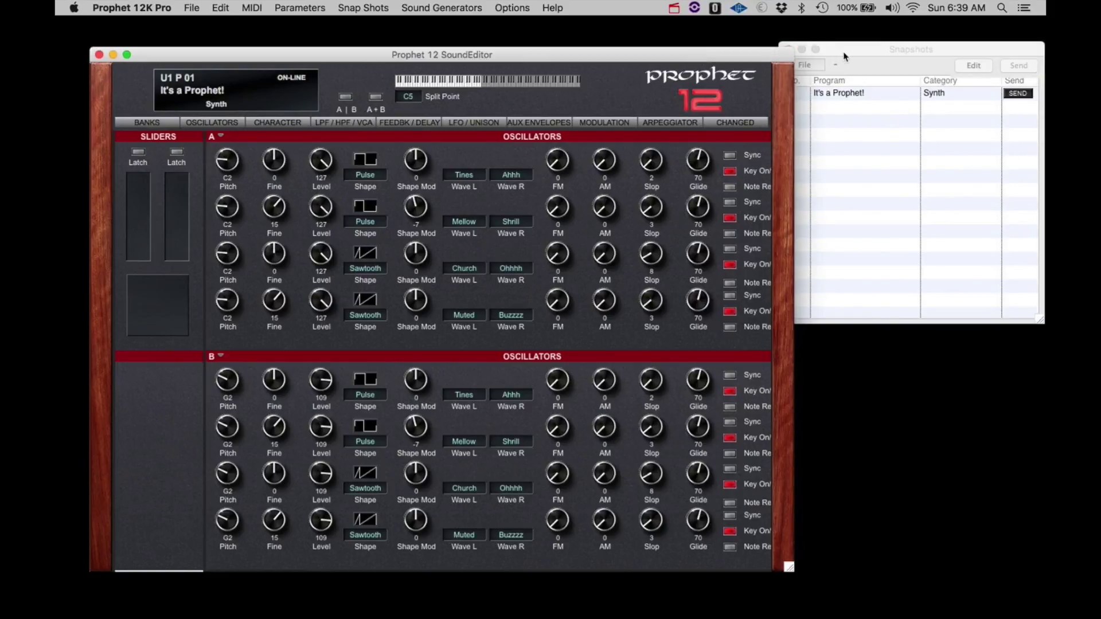
left_click(844, 95)
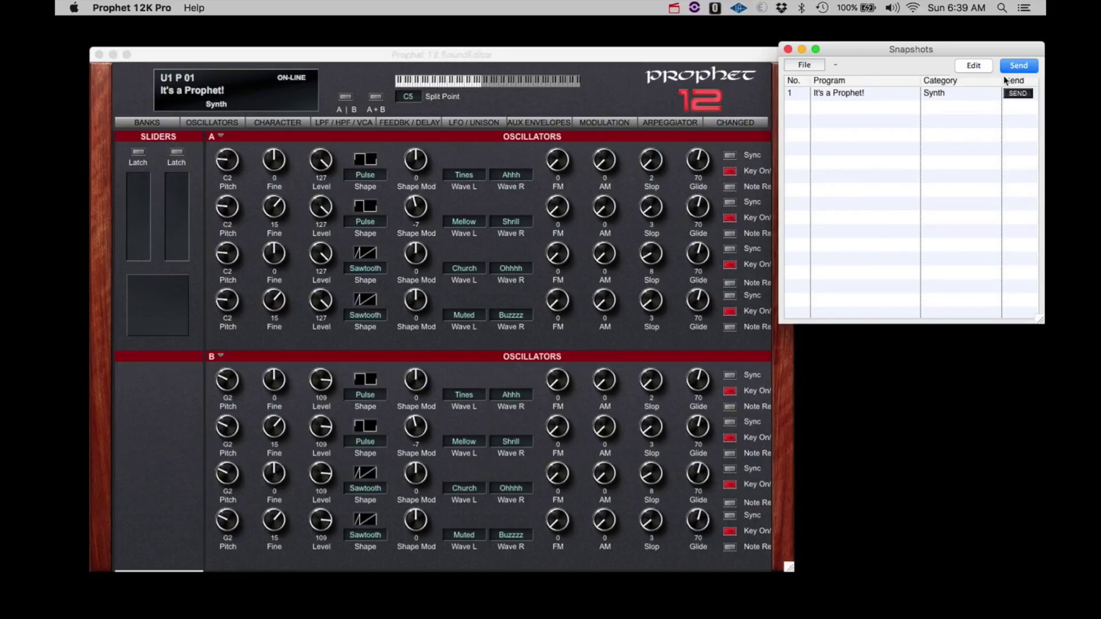
left_click(828, 95)
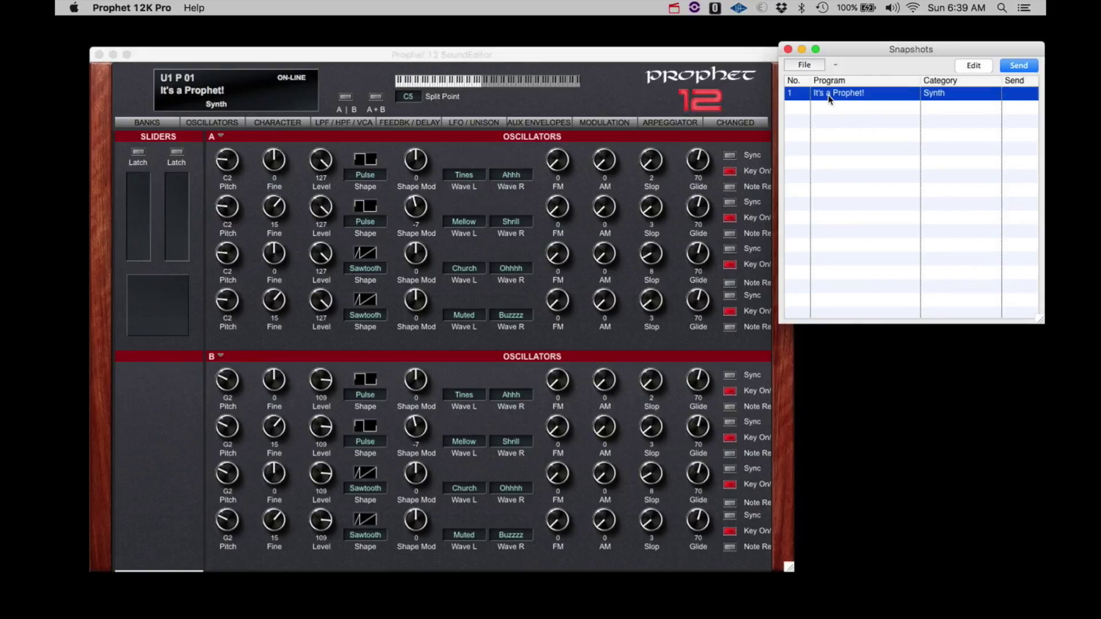
left_click(973, 65)
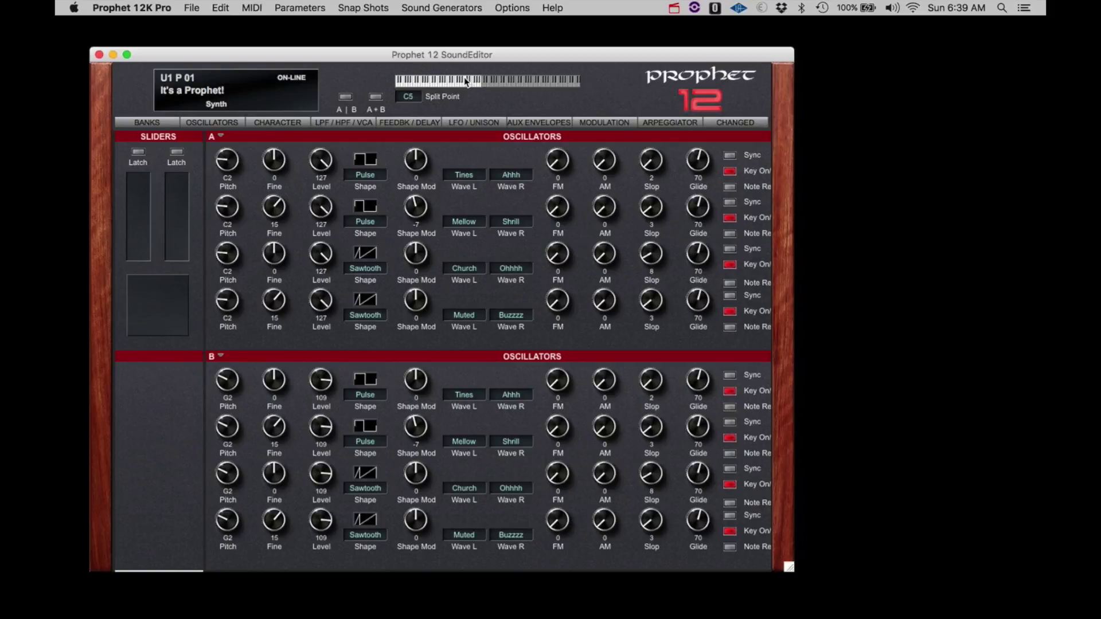
Step: Reopen the Snapshots list, examine its save, load and clear options, and return to the sound editor
left_click(376, 8)
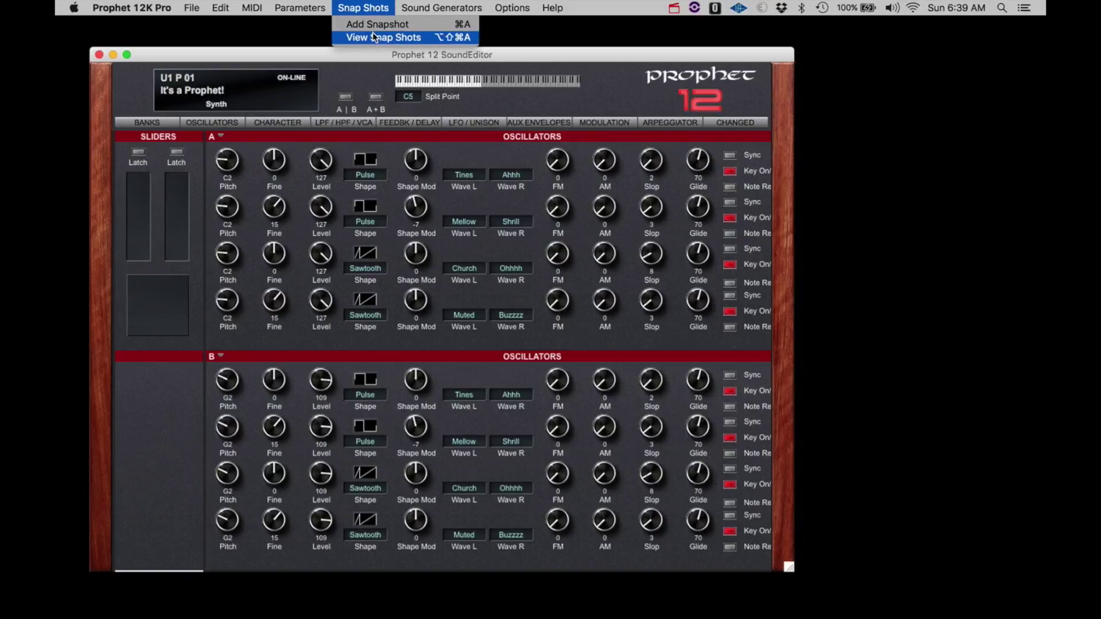
left_click(374, 37)
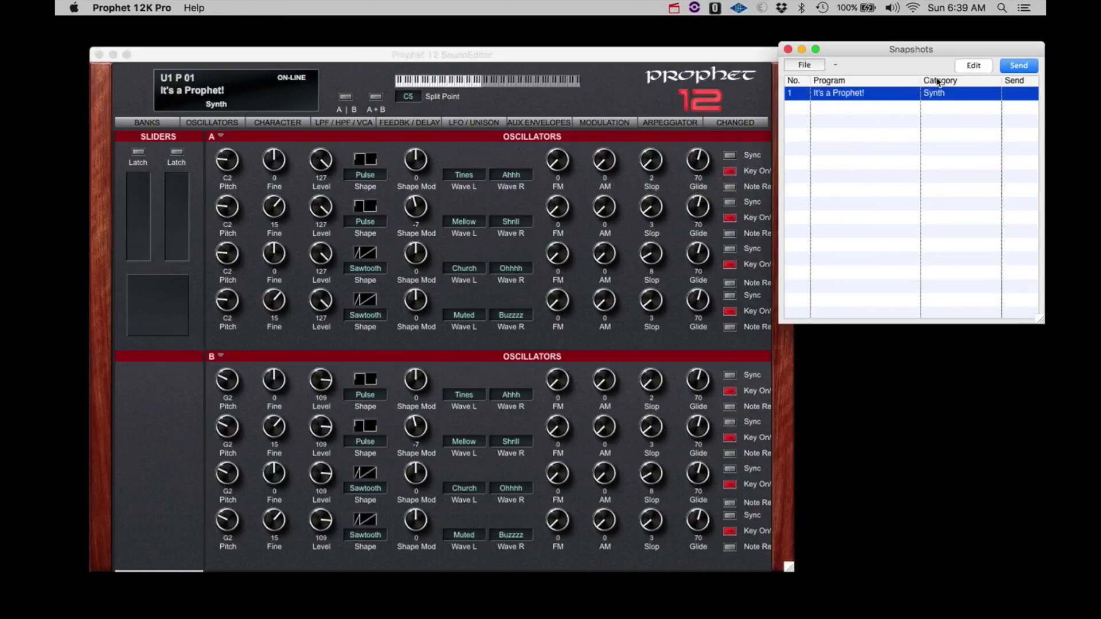
left_click(813, 66)
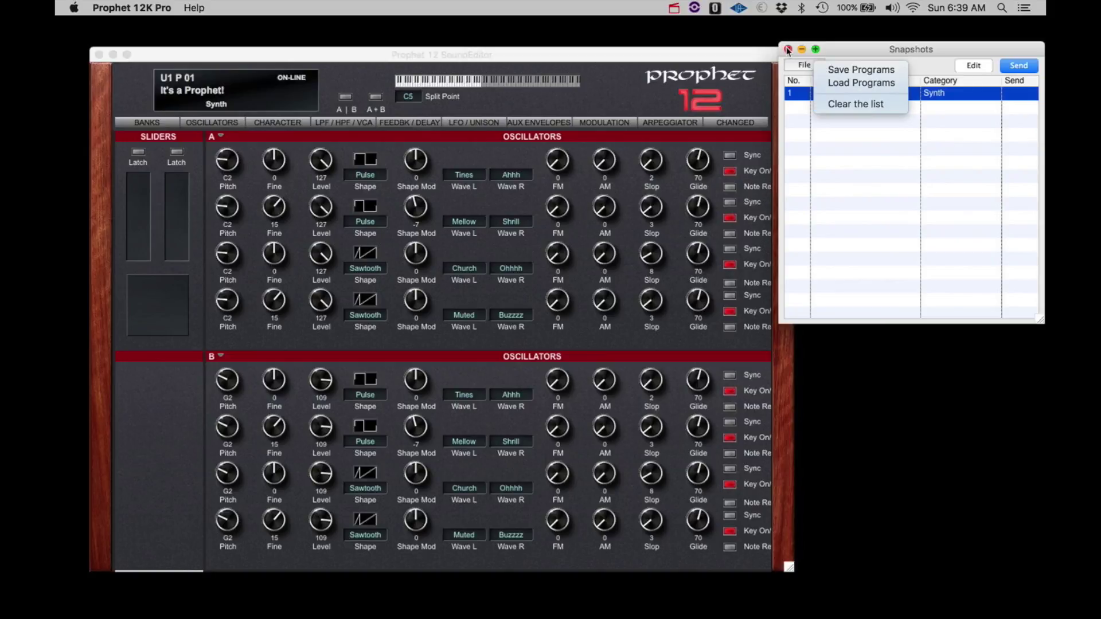
left_click(788, 50)
left_click(711, 60)
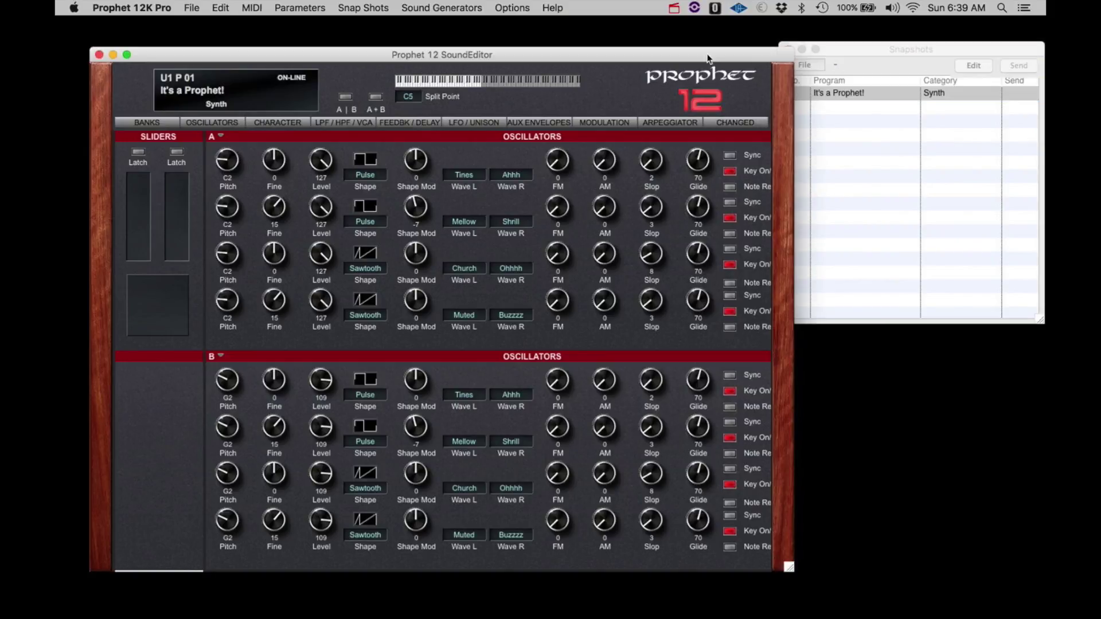
Step: Check the available sound generators and view the editor in full screen before returning to the normal window
left_click(448, 13)
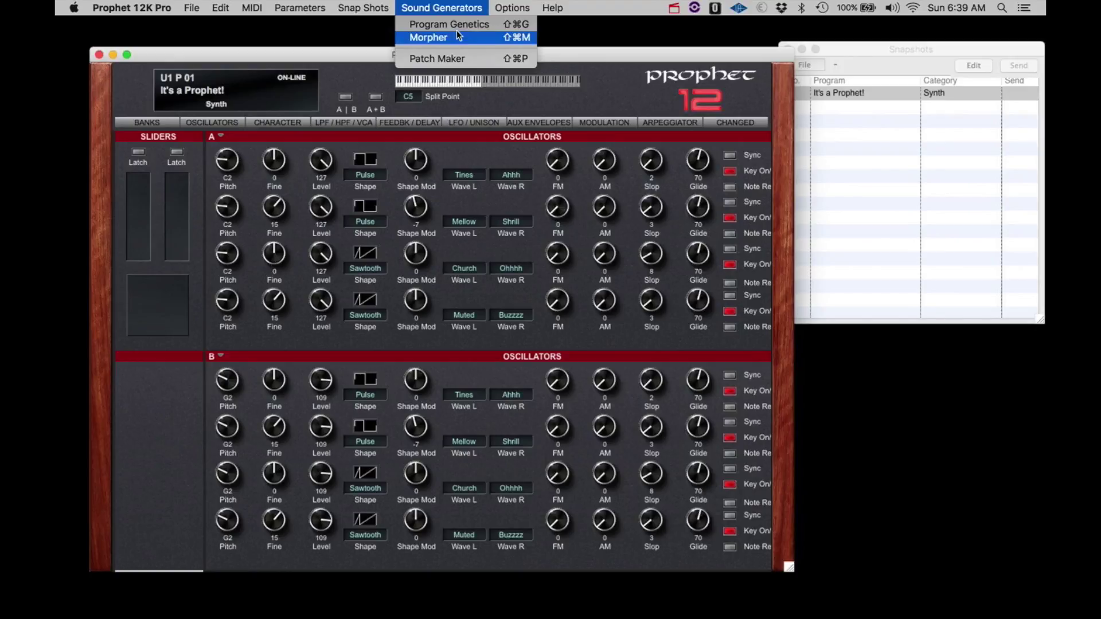
mouse_move(511, 8)
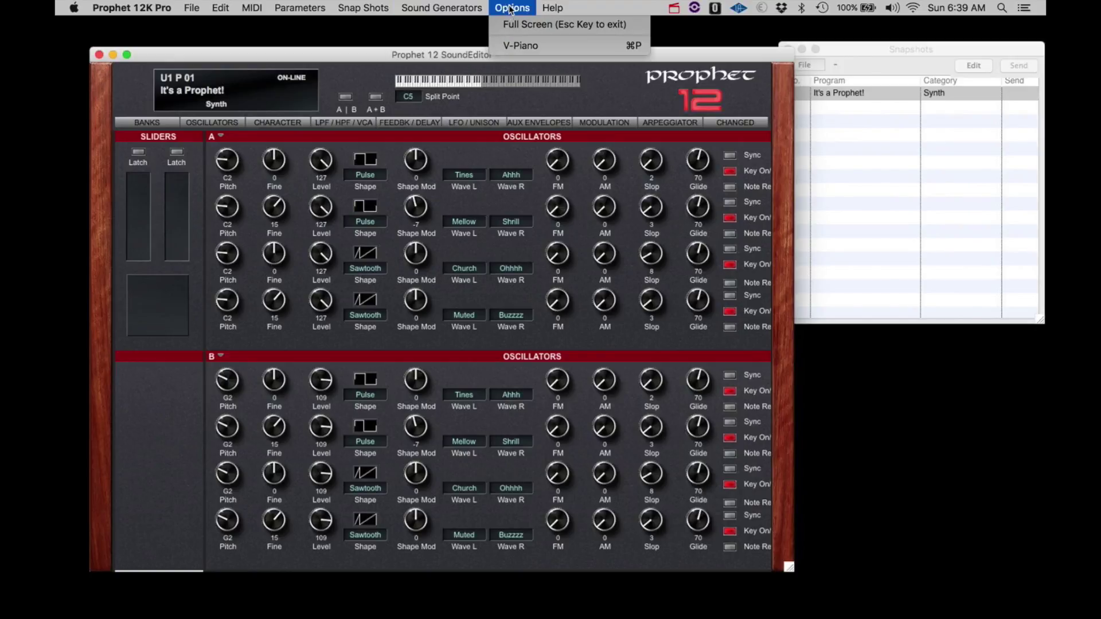
left_click(513, 23)
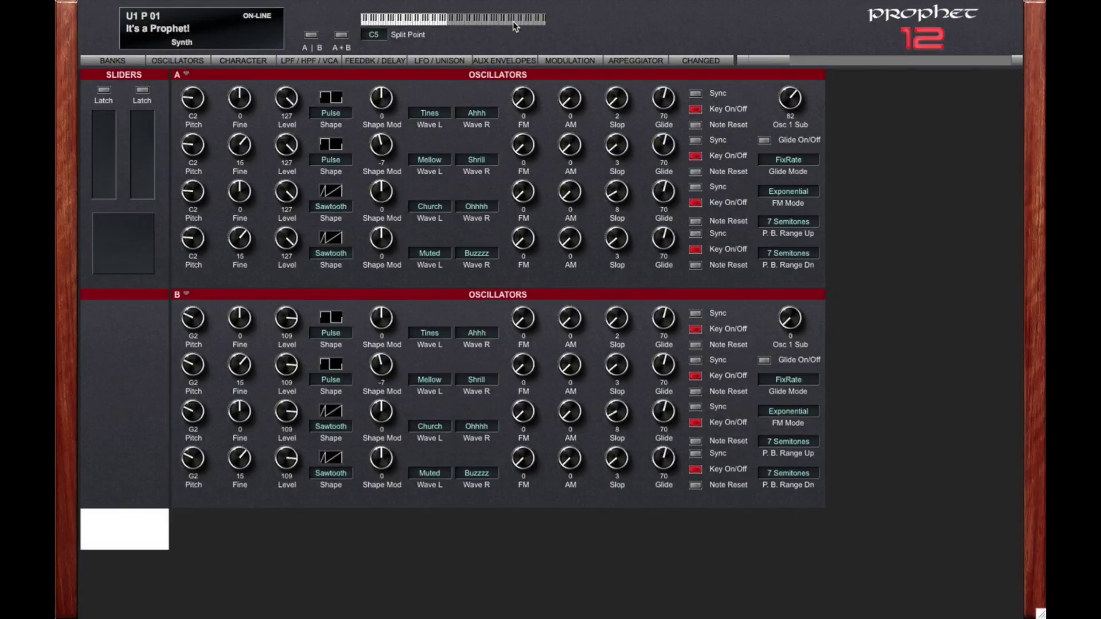
key("Escape")
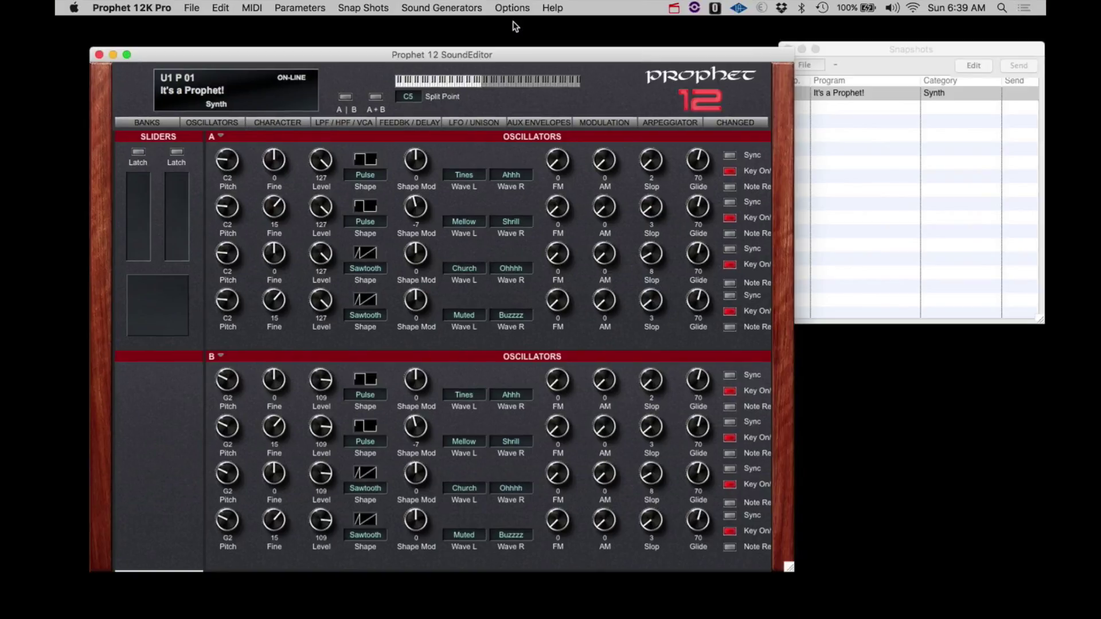
Step: Open the V-Piano virtual keyboard and play a few notes on it
left_click(512, 8)
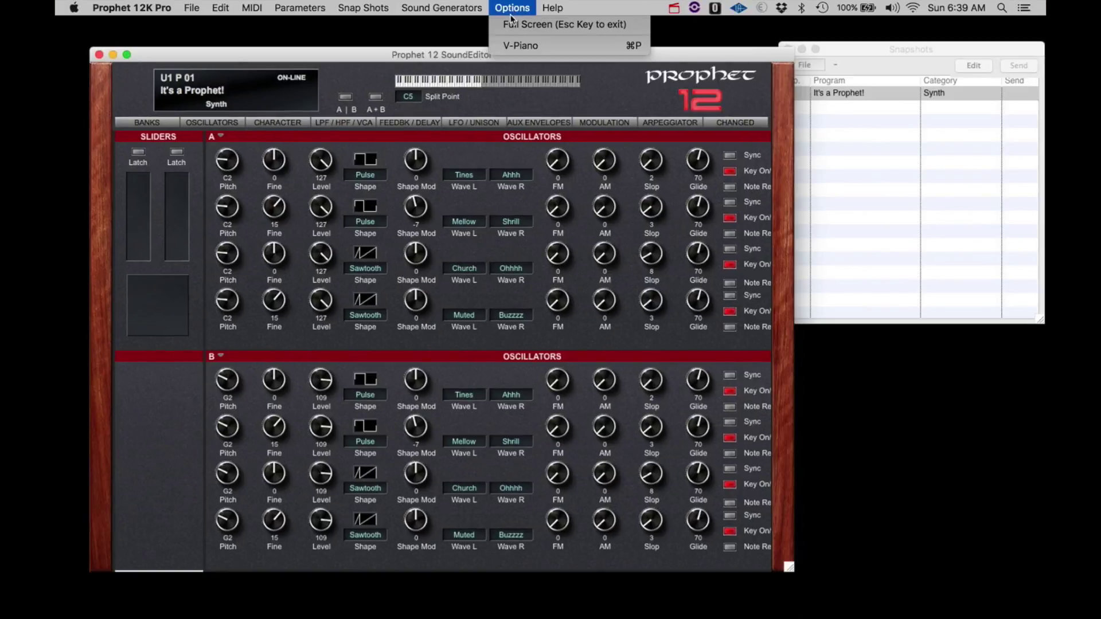
left_click(512, 46)
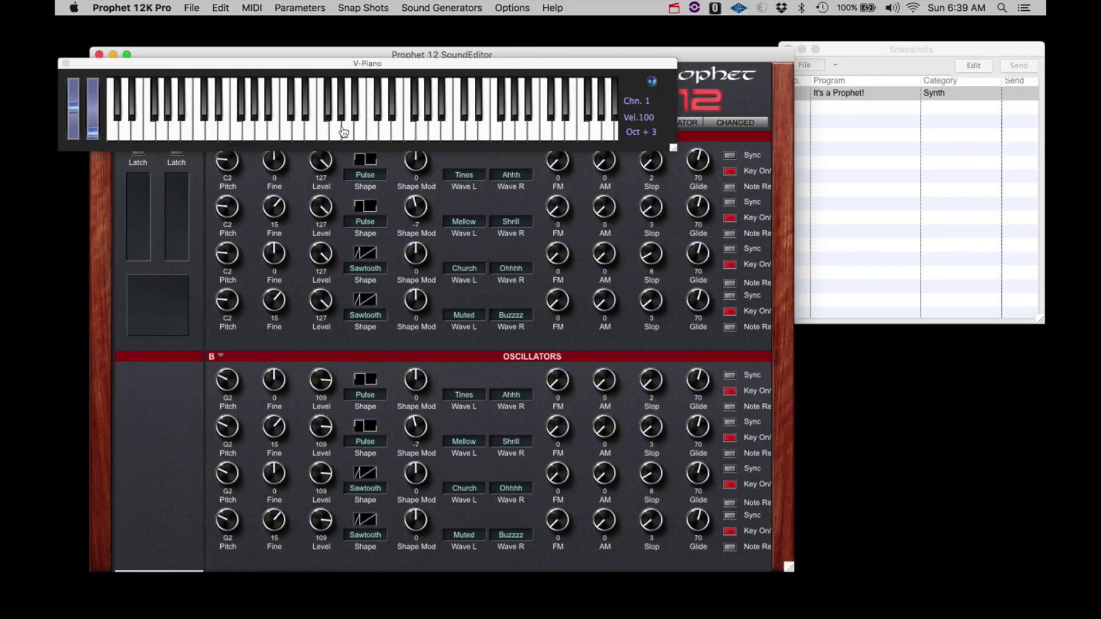
left_click(252, 137)
left_click(205, 138)
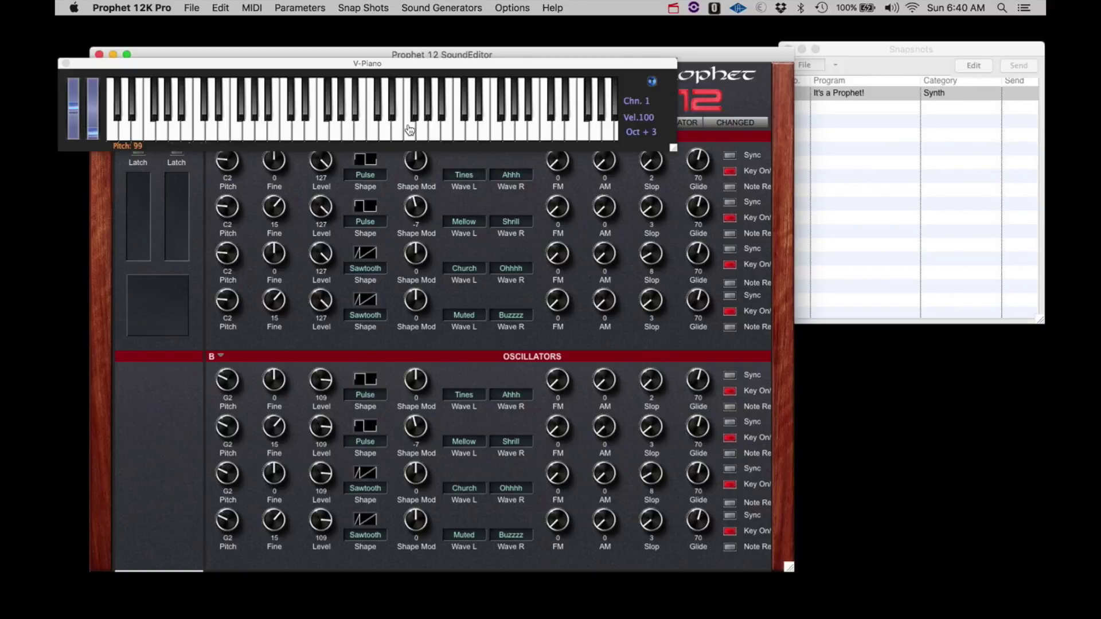
Step: Set the V-Piano to channel 6, velocity 47 and octave +4, and open its percentage slider
mouse_move(663, 101)
left_mouse_down()
mouse_move(667, 133)
mouse_move(651, 135)
mouse_move(666, 129)
left_mouse_up()
left_click(652, 83)
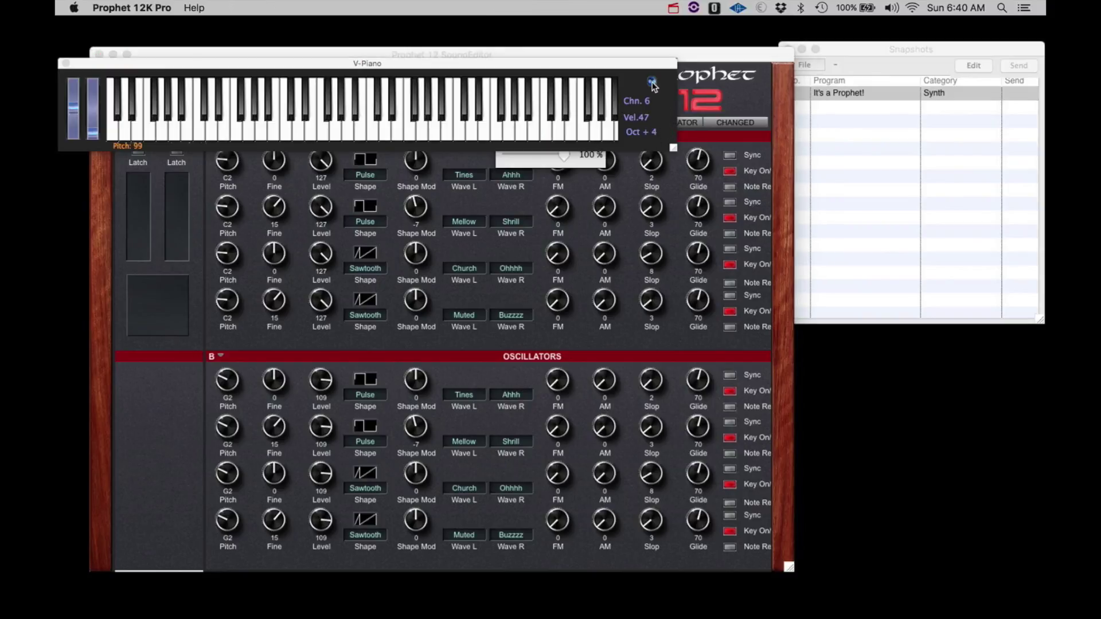